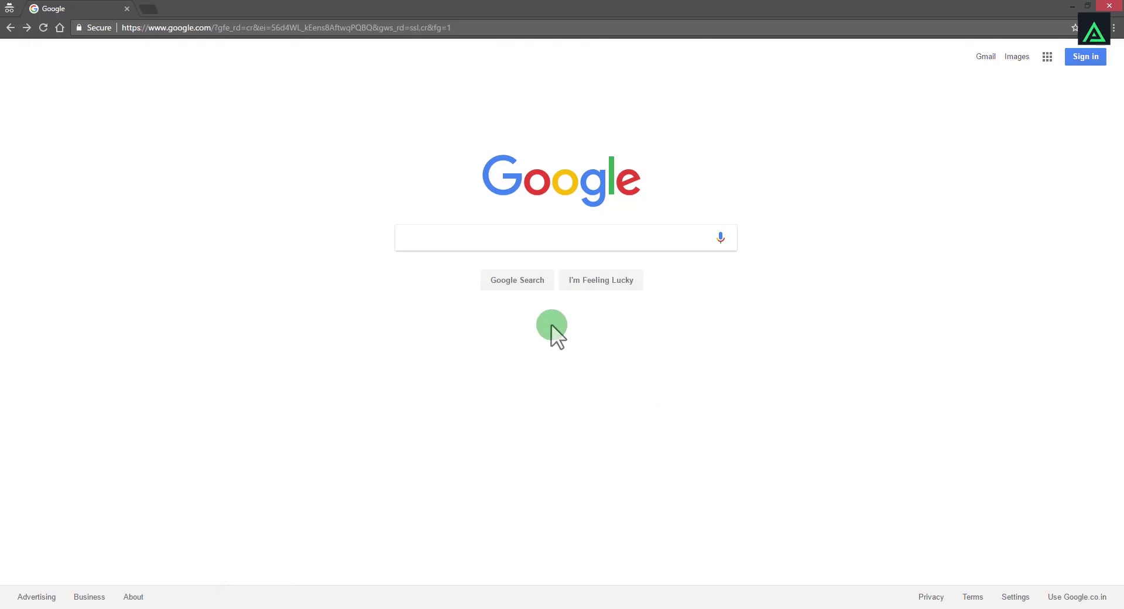
Step: Search Google for 'clipmaker 3' using the autocomplete suggestion
text(c)
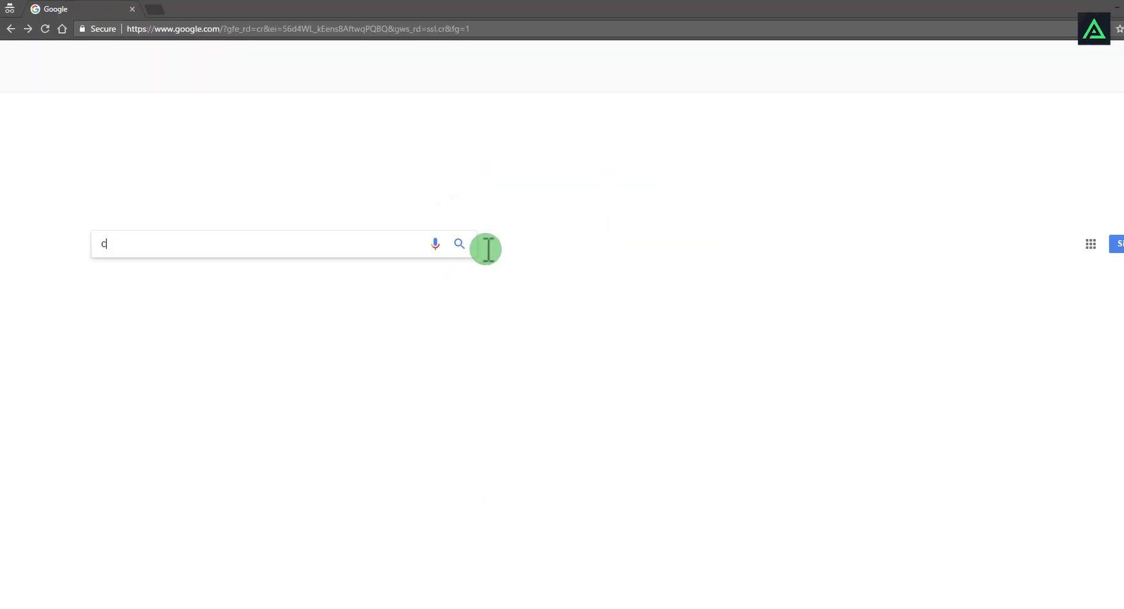
text(lipmaker)
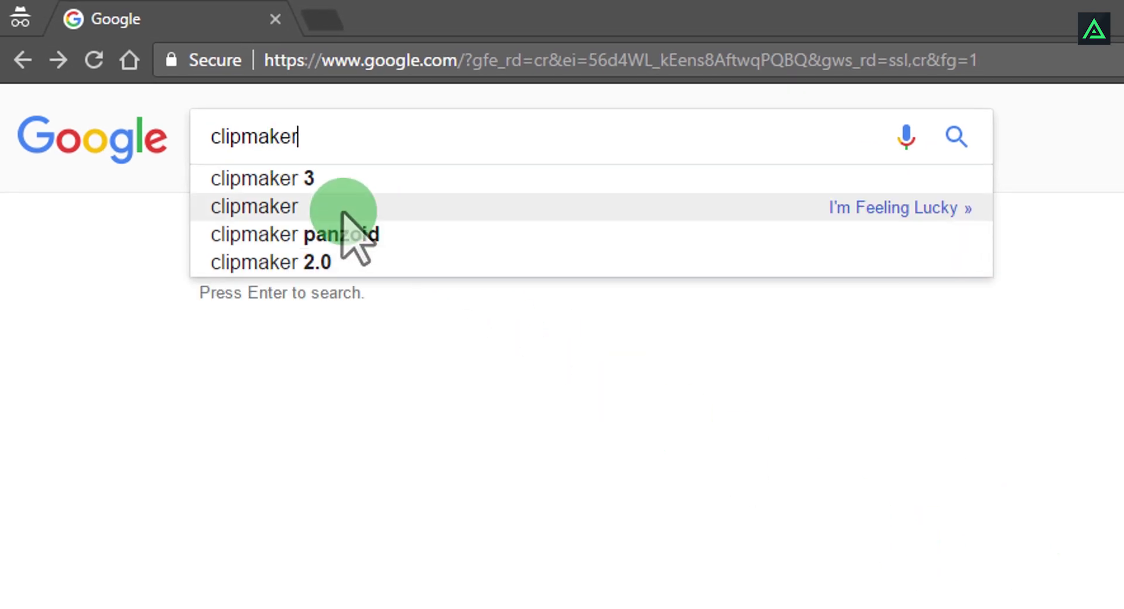
click(299, 191)
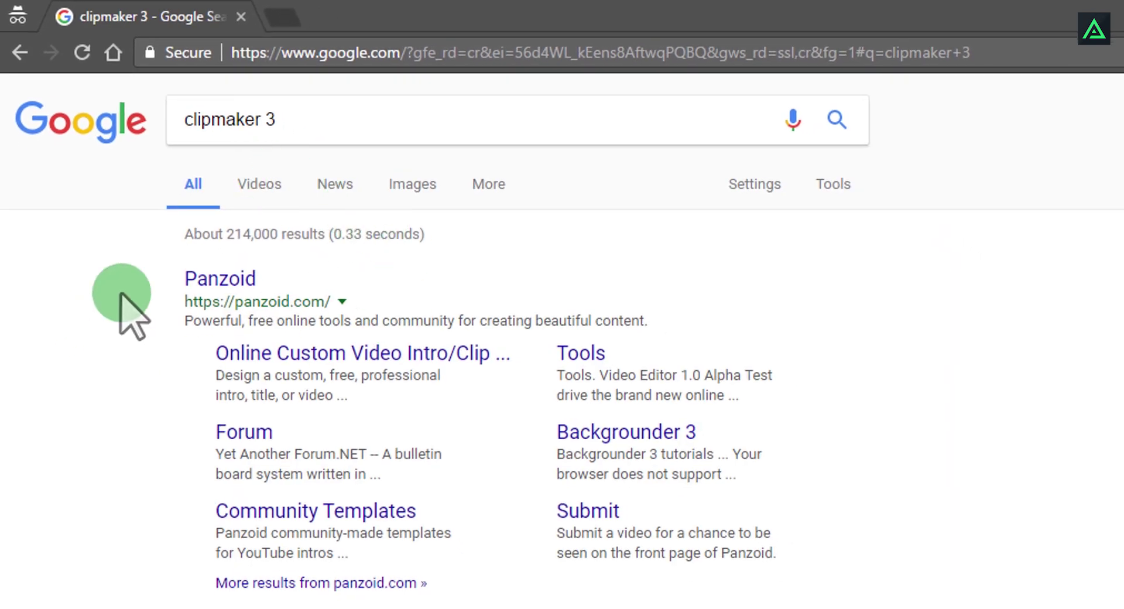
Step: Go to Panzoid and load the 'Frame do Pablo Inutil' community template into Clipmaker
click(198, 279)
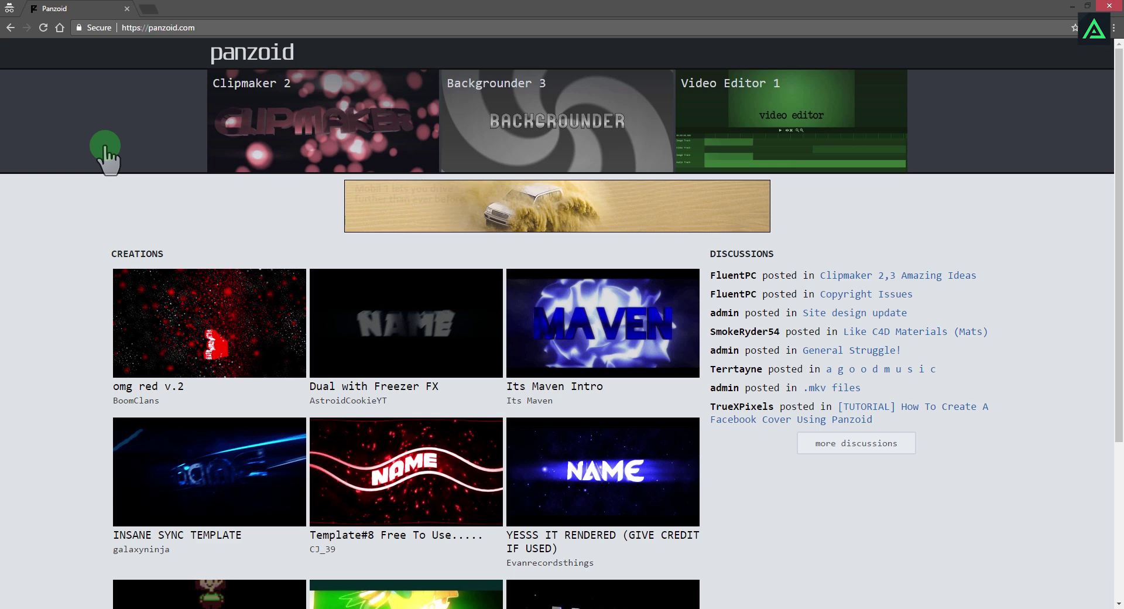
scroll(69, 272, down, 4)
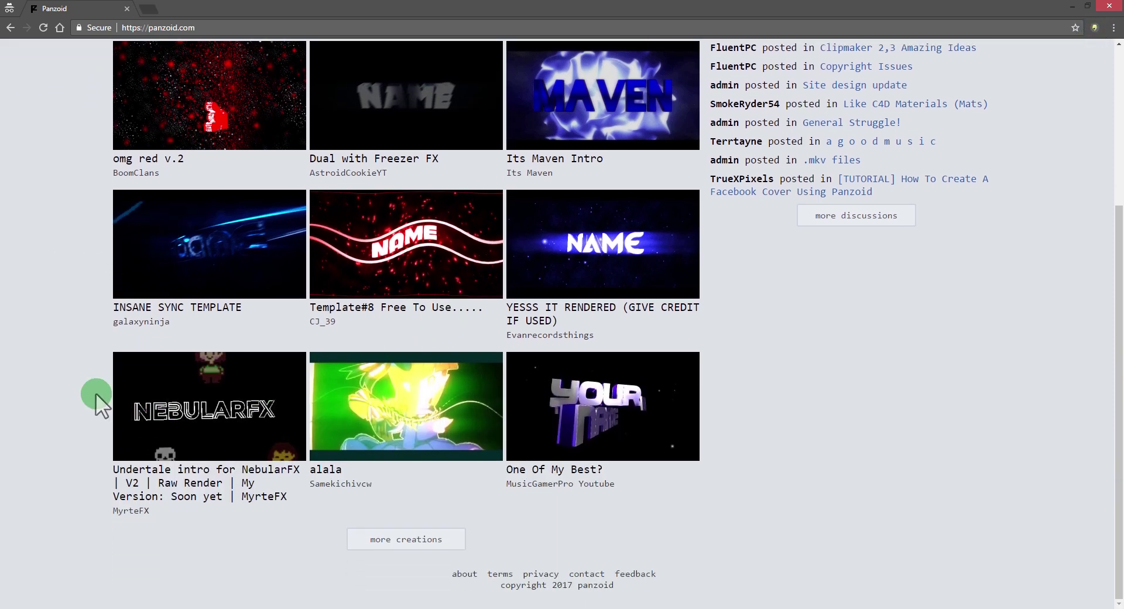
click(401, 538)
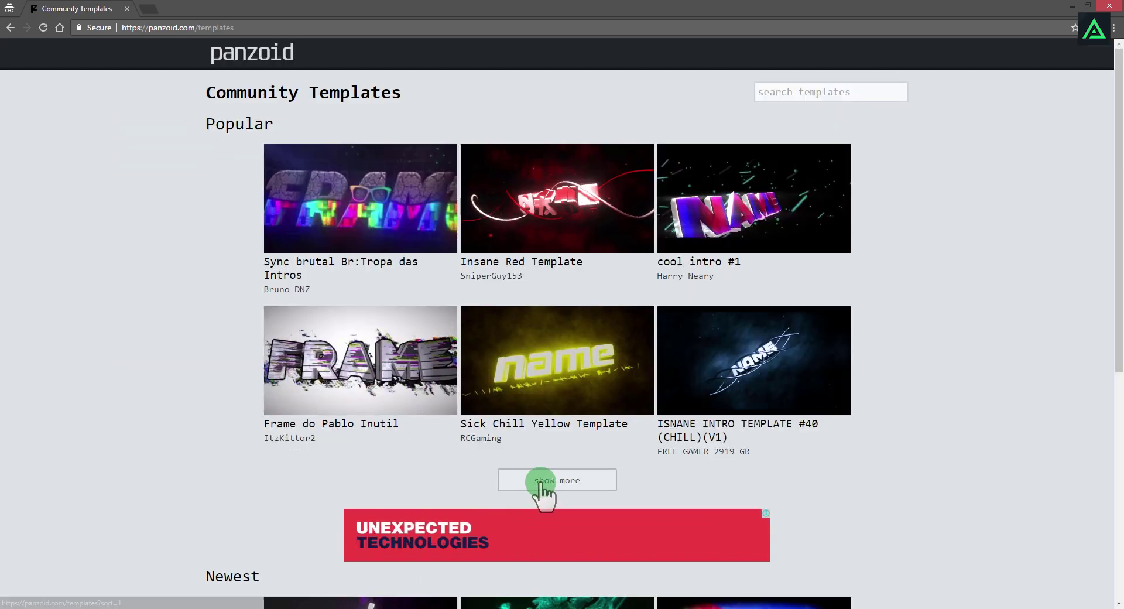
click(391, 359)
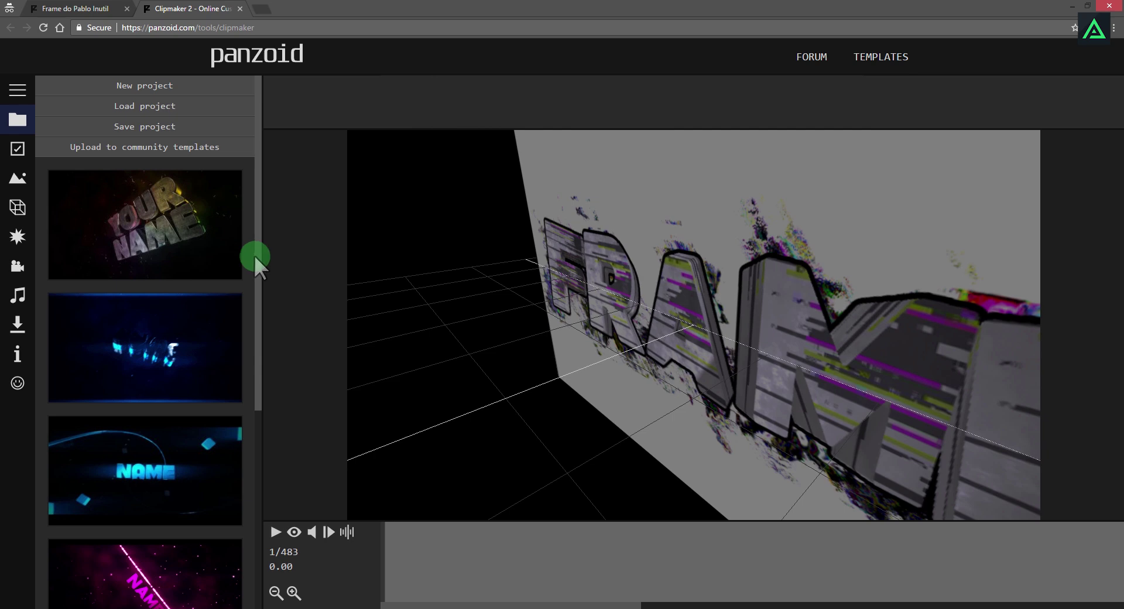
Step: Load the cyan 3D NAME template, preview it, pause at frame 27 and orbit the view
drag(254, 255, 246, 333)
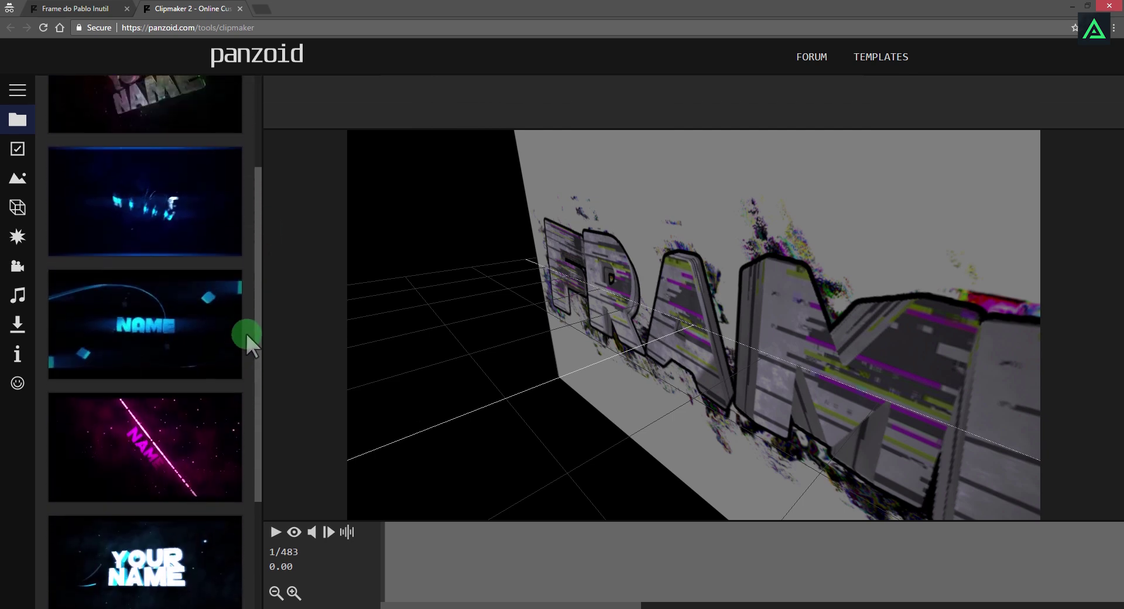
click(225, 348)
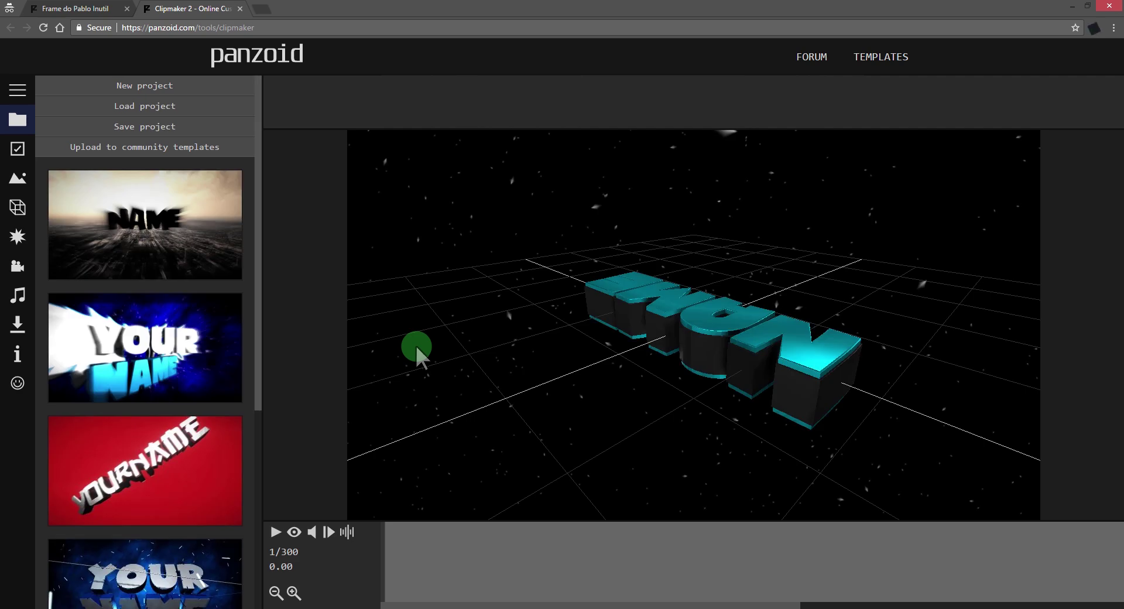
click(276, 531)
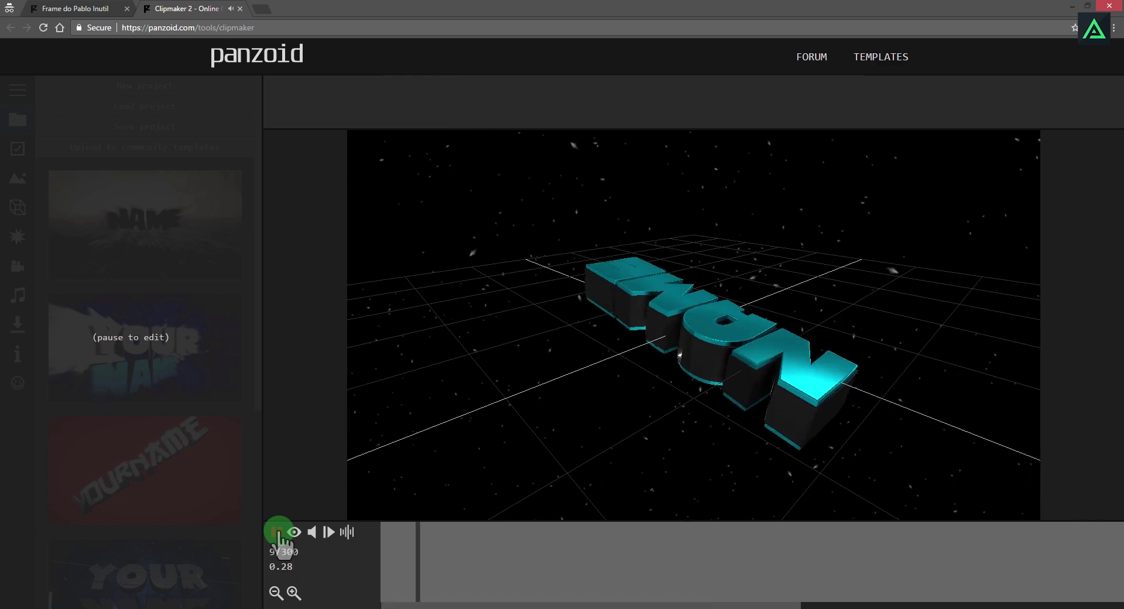
click(276, 531)
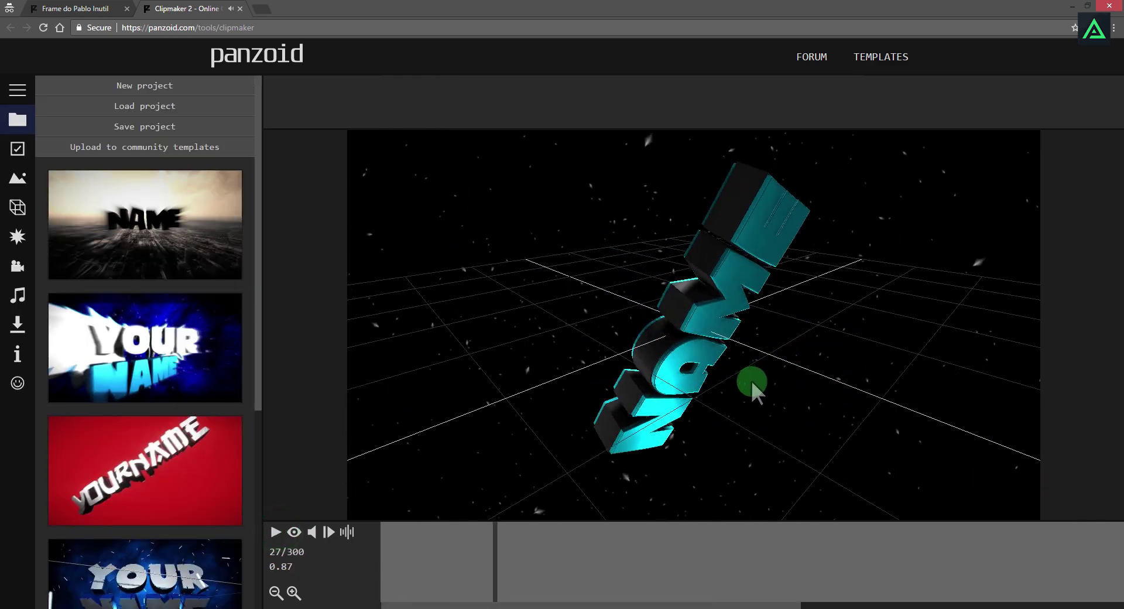
mouse_move(747, 373)
mouse_down()
mouse_move(649, 357)
mouse_move(658, 373)
mouse_up()
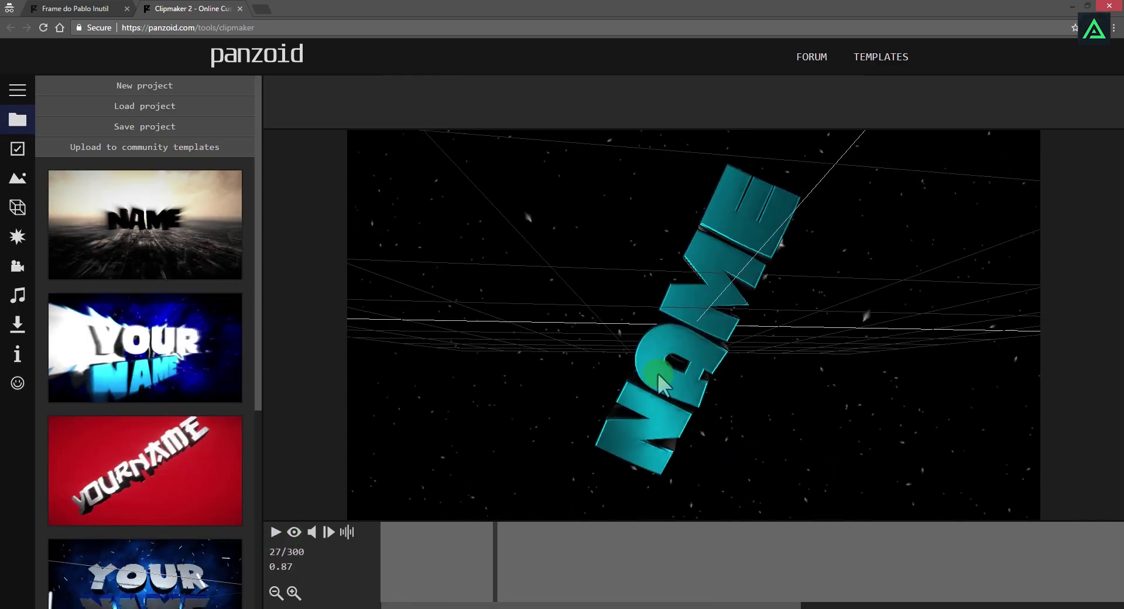
Step: Show the enlarged Objects list, scrolled down to the text group's two NAME objects
click(17, 90)
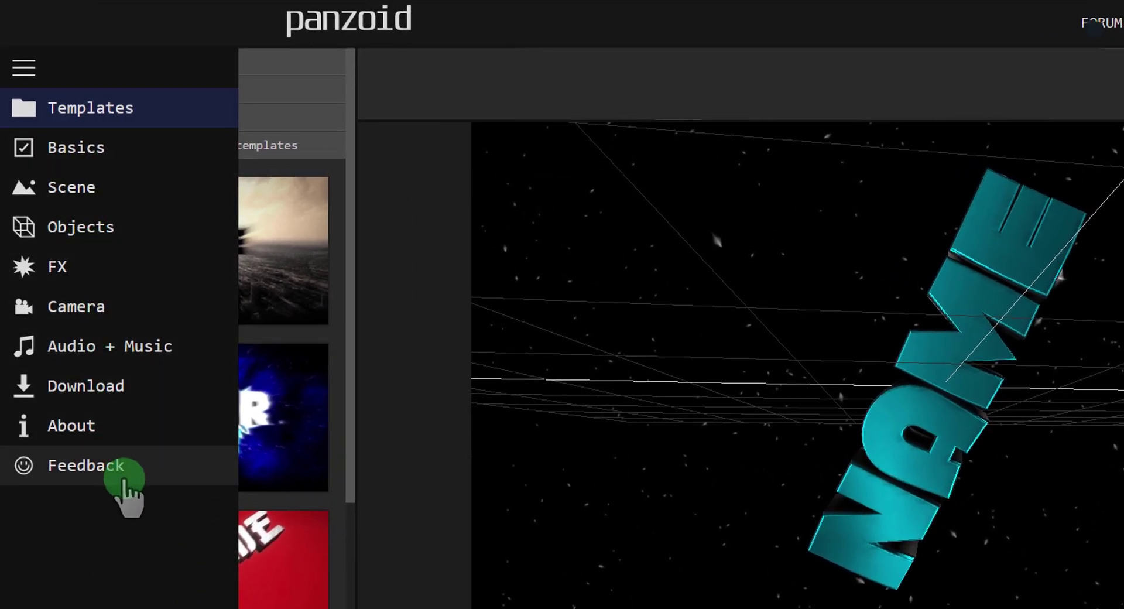
click(150, 236)
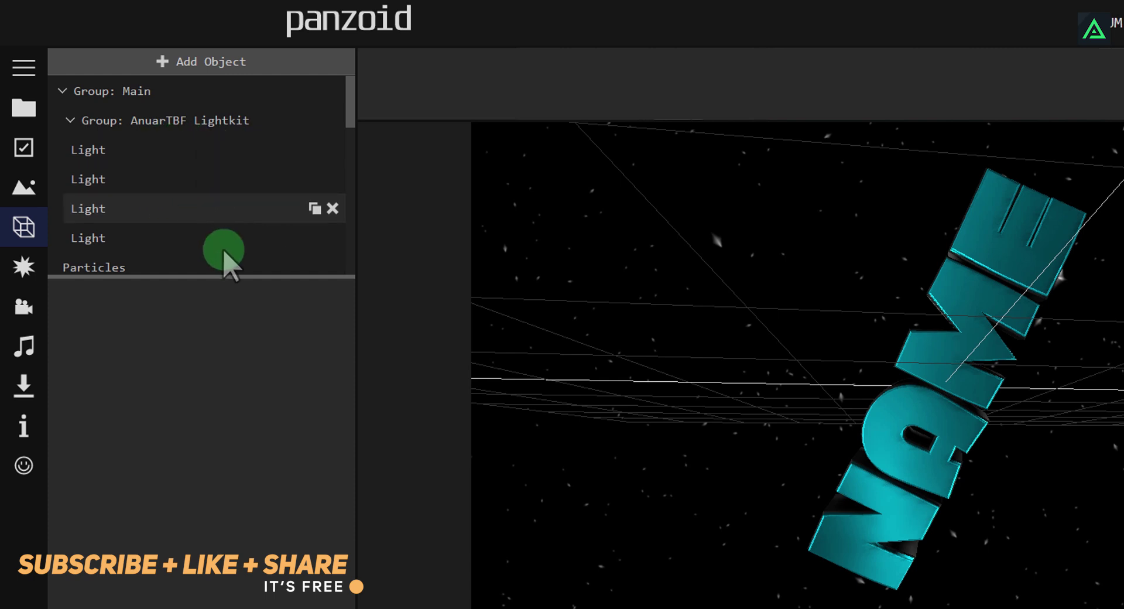
drag(212, 277, 213, 503)
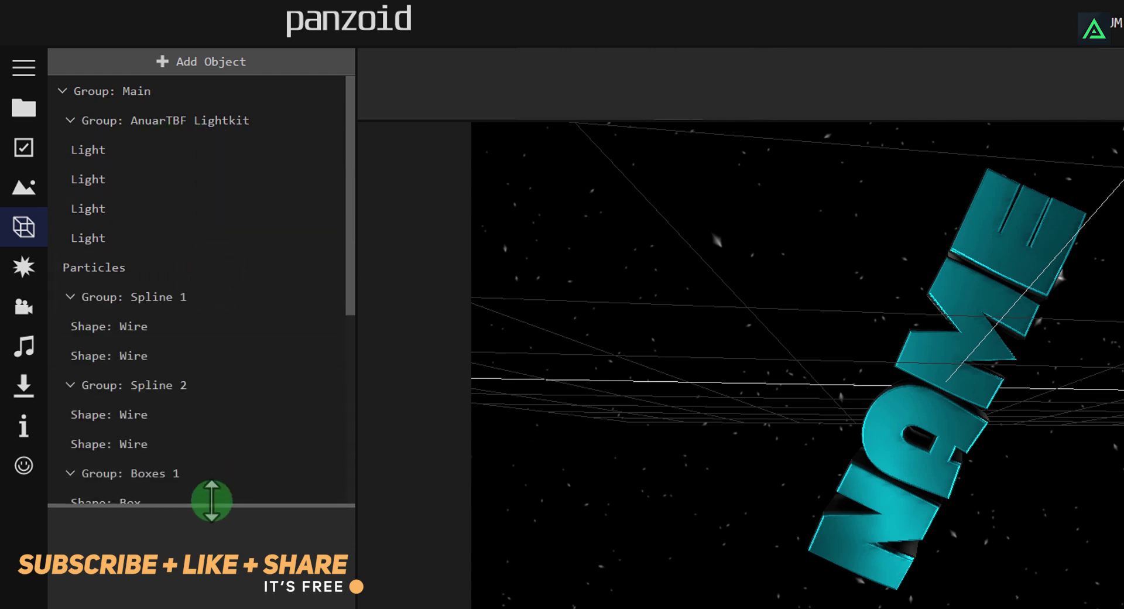
drag(348, 178, 349, 250)
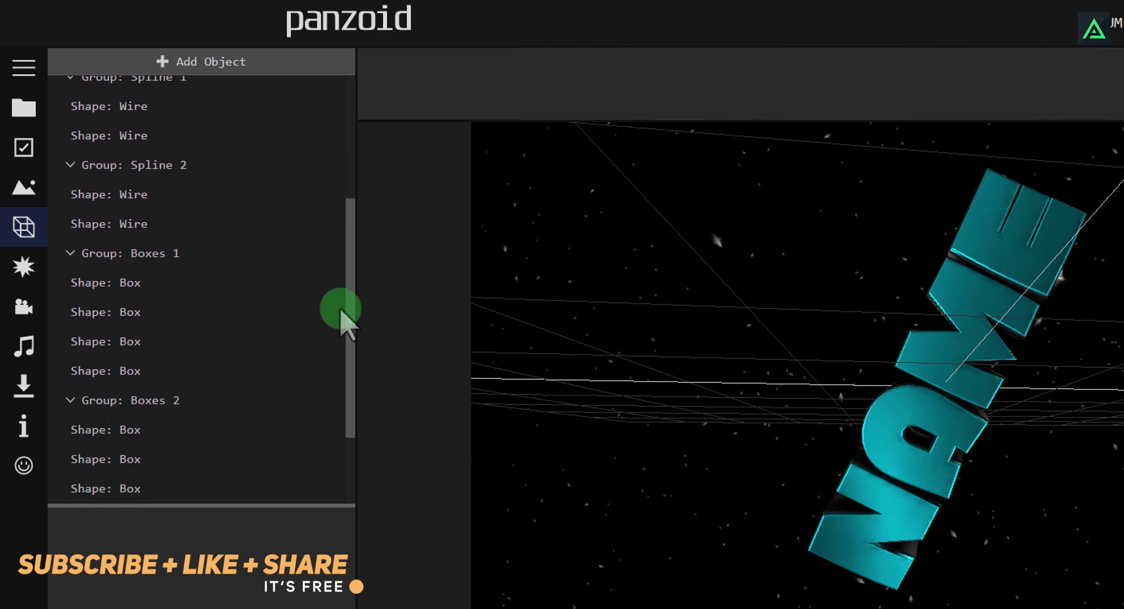
drag(348, 251, 332, 399)
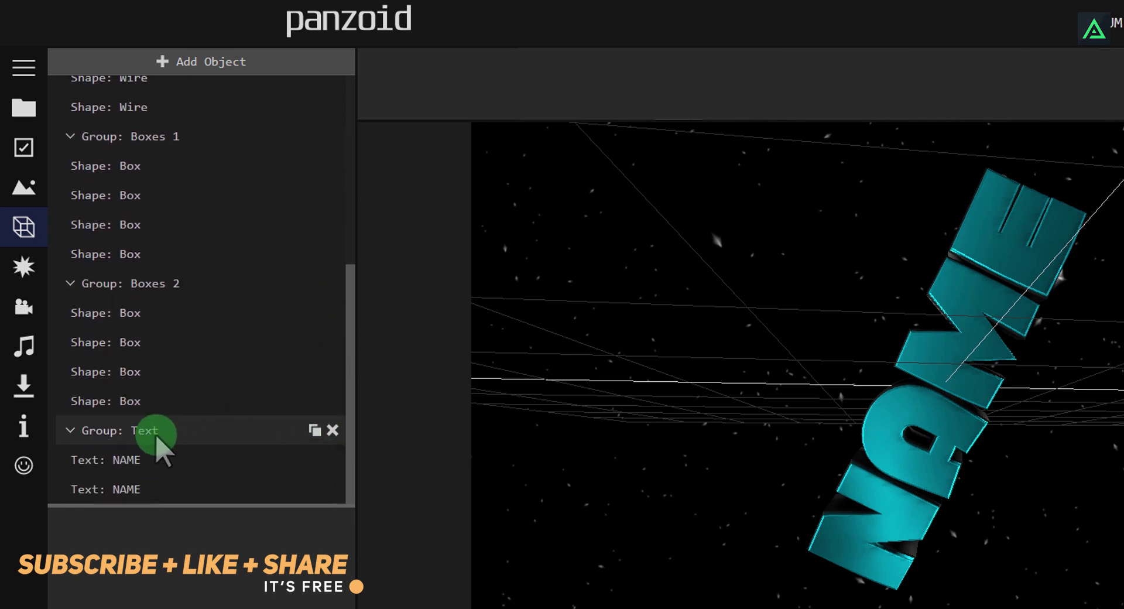
Step: Change the first text object's wording from NAME to Intro
click(144, 461)
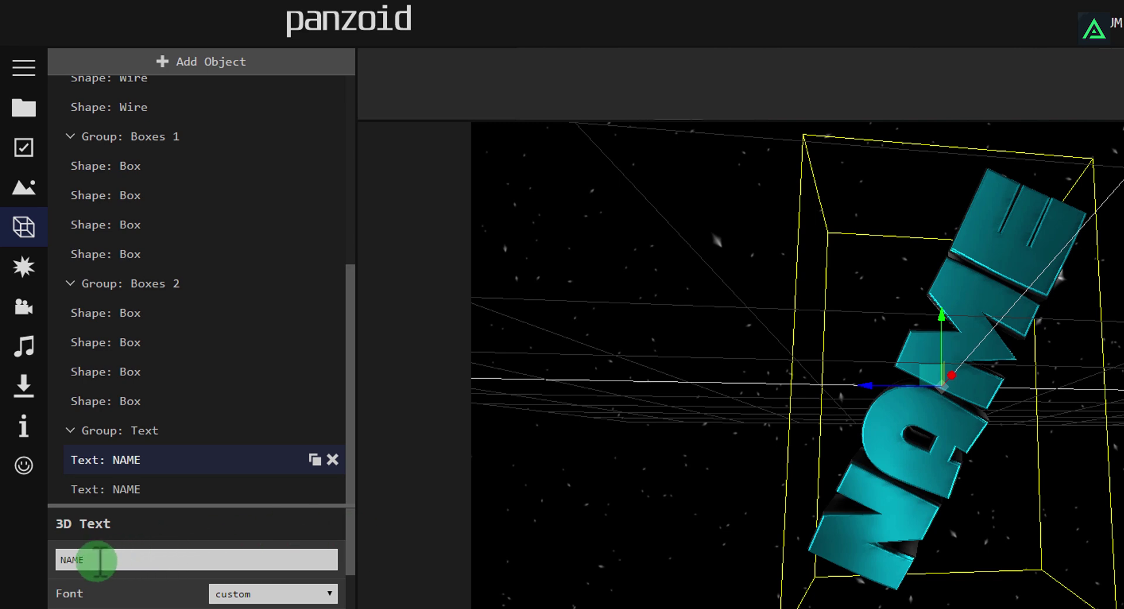
drag(94, 561, 56, 559)
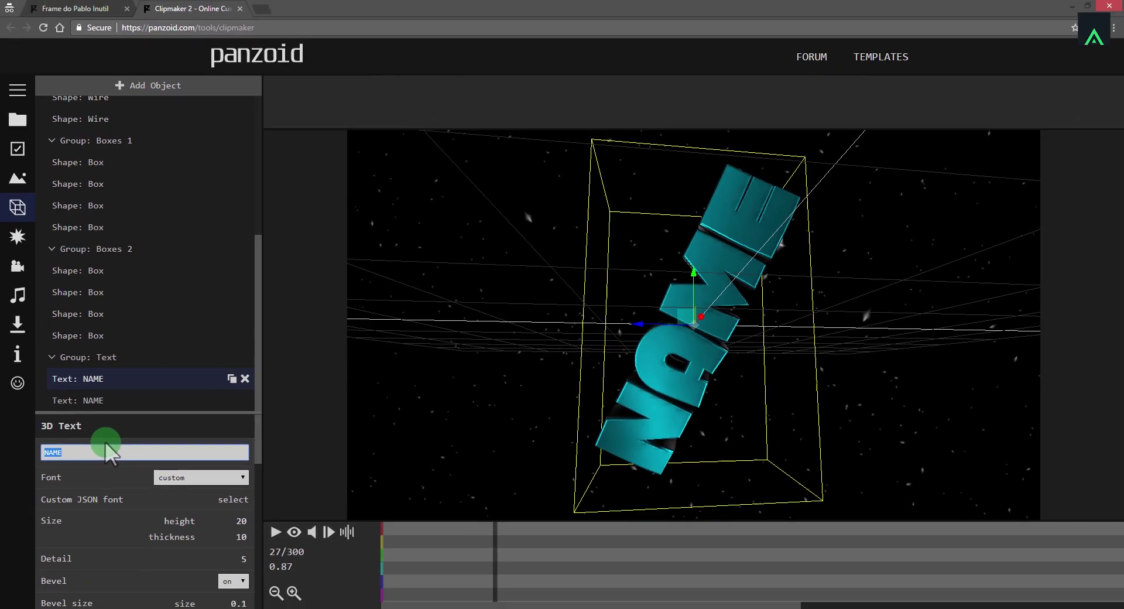
key(BackSpace)
text(Intro)
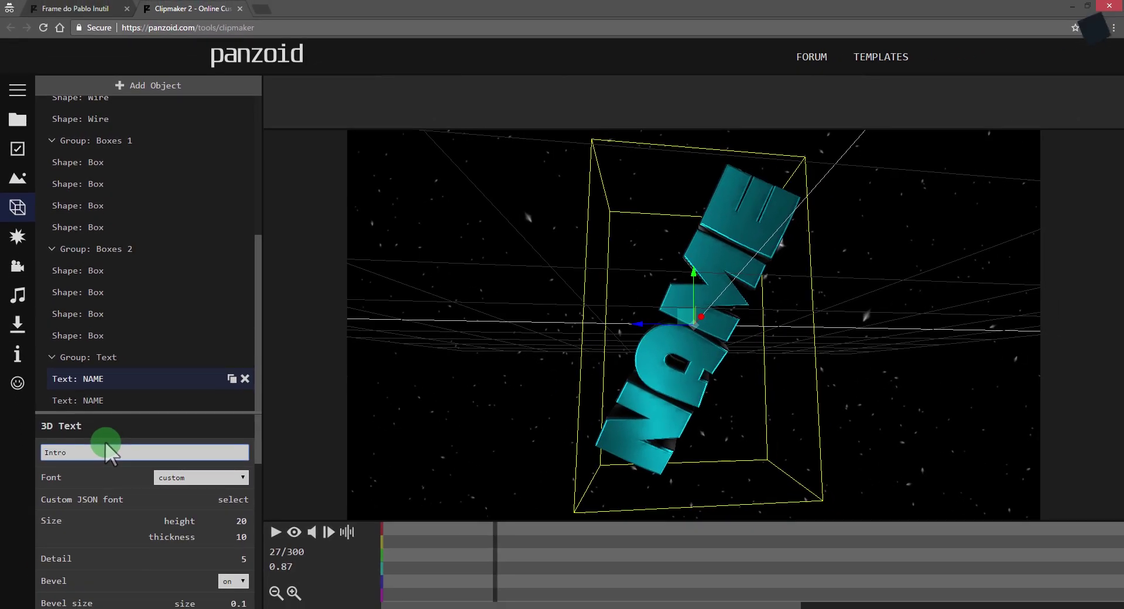
key(Return)
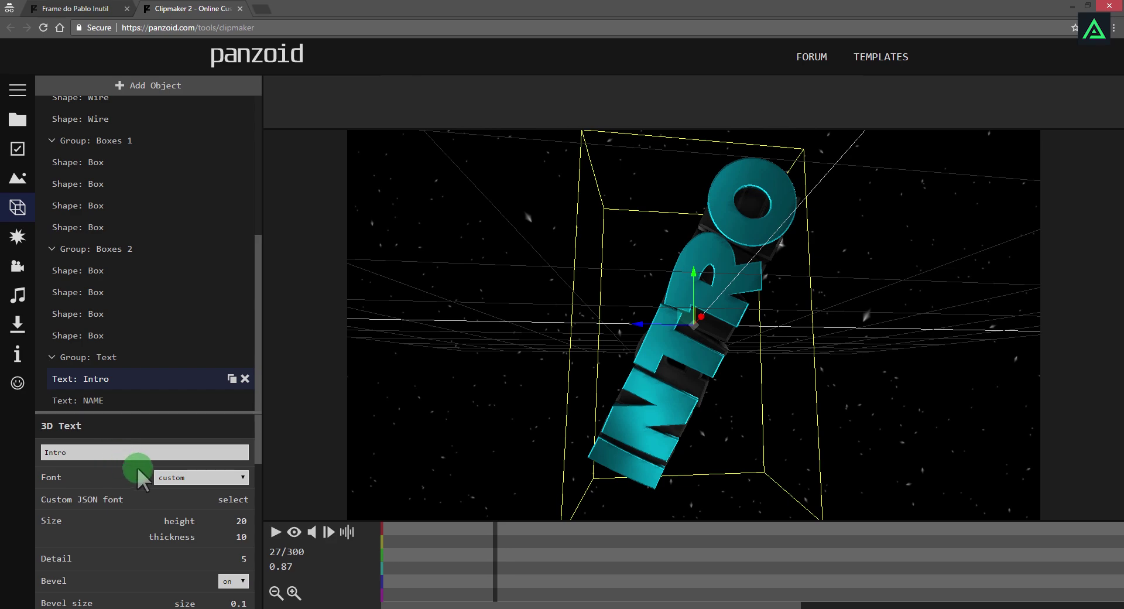
mouse_move(786, 371)
mouse_down()
mouse_move(652, 390)
mouse_move(655, 350)
mouse_move(811, 461)
mouse_move(884, 412)
mouse_move(777, 362)
mouse_move(665, 380)
mouse_up()
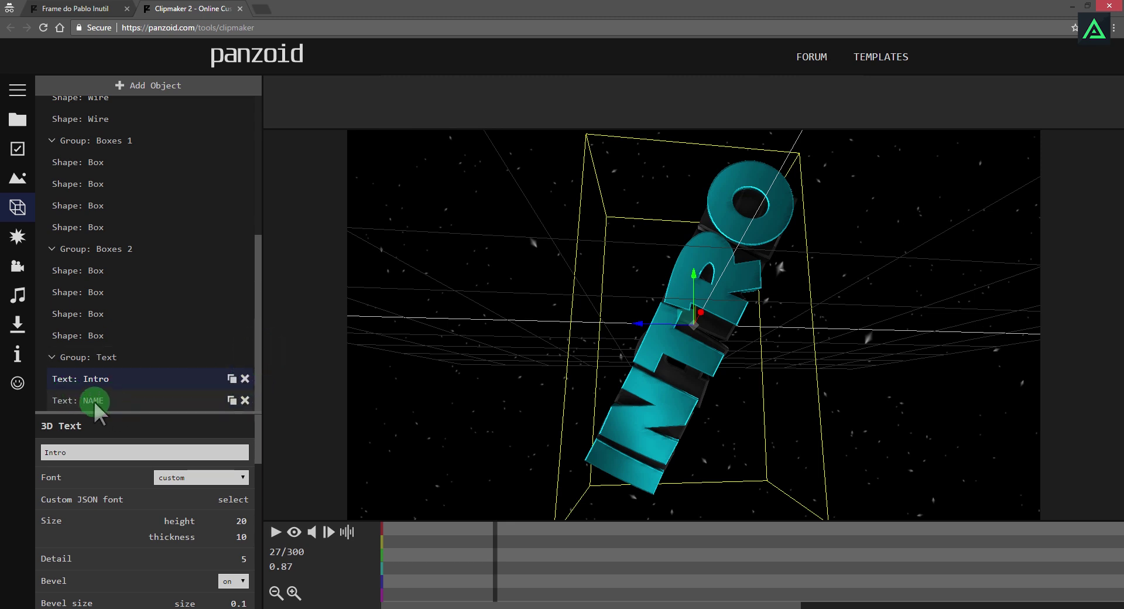
Step: Set the second text object to Intro as well and orbit to check INTRO
click(94, 401)
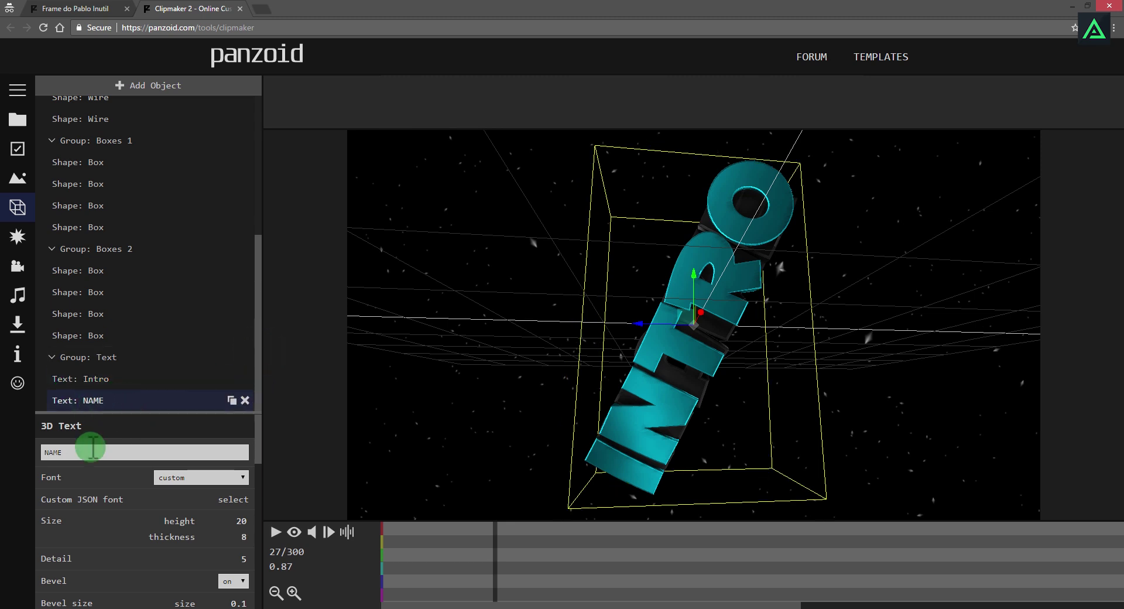
click(59, 452)
text(Intro)
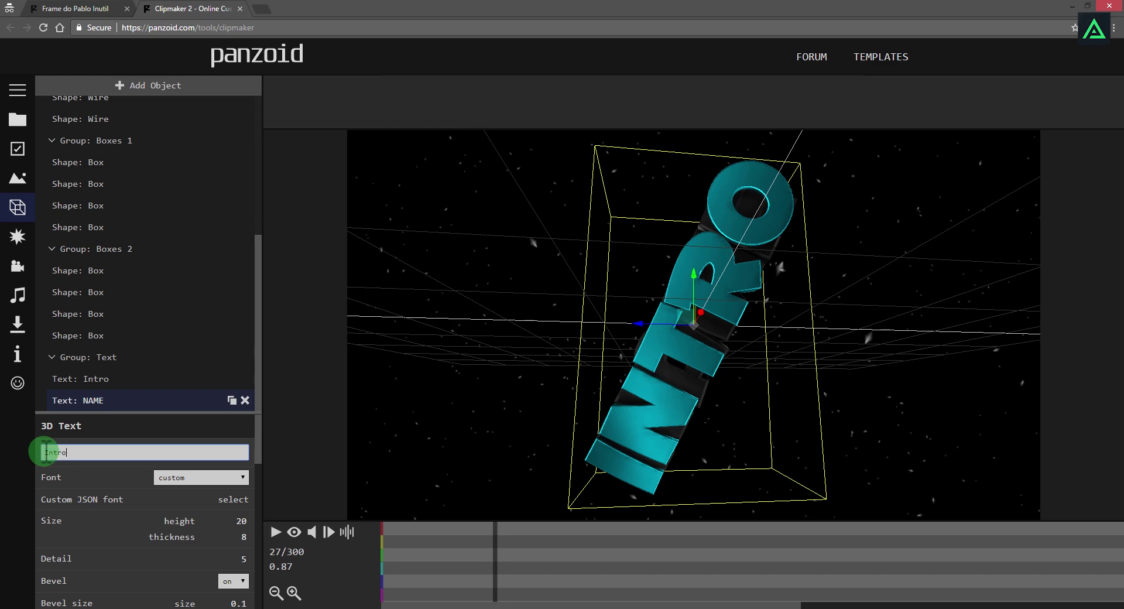
key(Return)
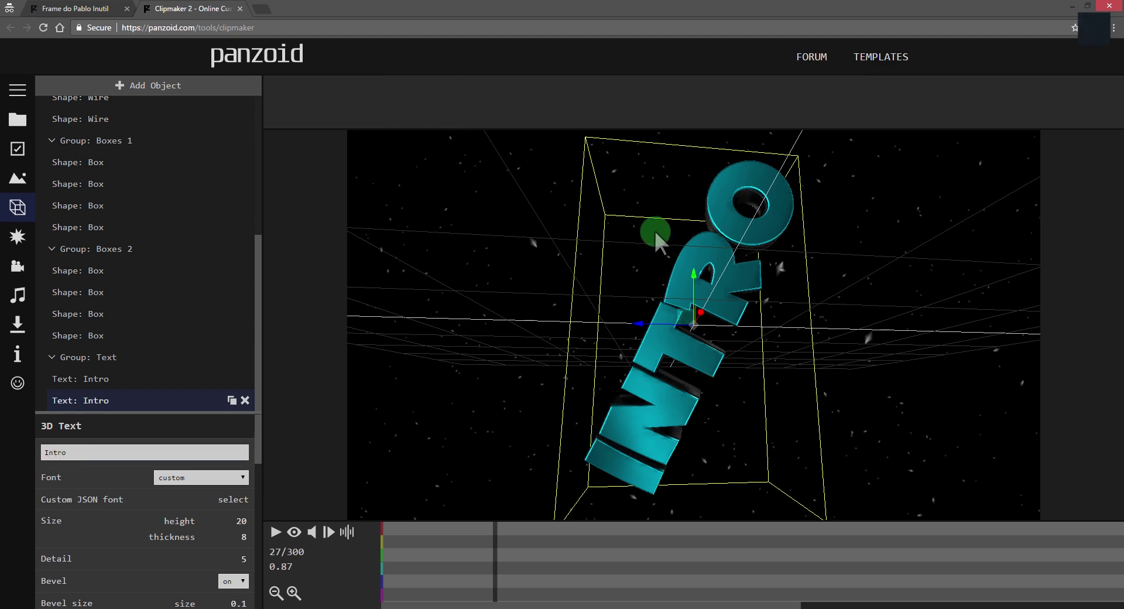
mouse_move(655, 230)
mouse_down()
mouse_move(935, 406)
mouse_move(758, 357)
mouse_move(698, 275)
mouse_move(588, 304)
mouse_move(623, 397)
mouse_move(865, 500)
mouse_move(957, 468)
mouse_move(676, 465)
mouse_move(689, 395)
mouse_move(705, 391)
mouse_move(471, 428)
mouse_up()
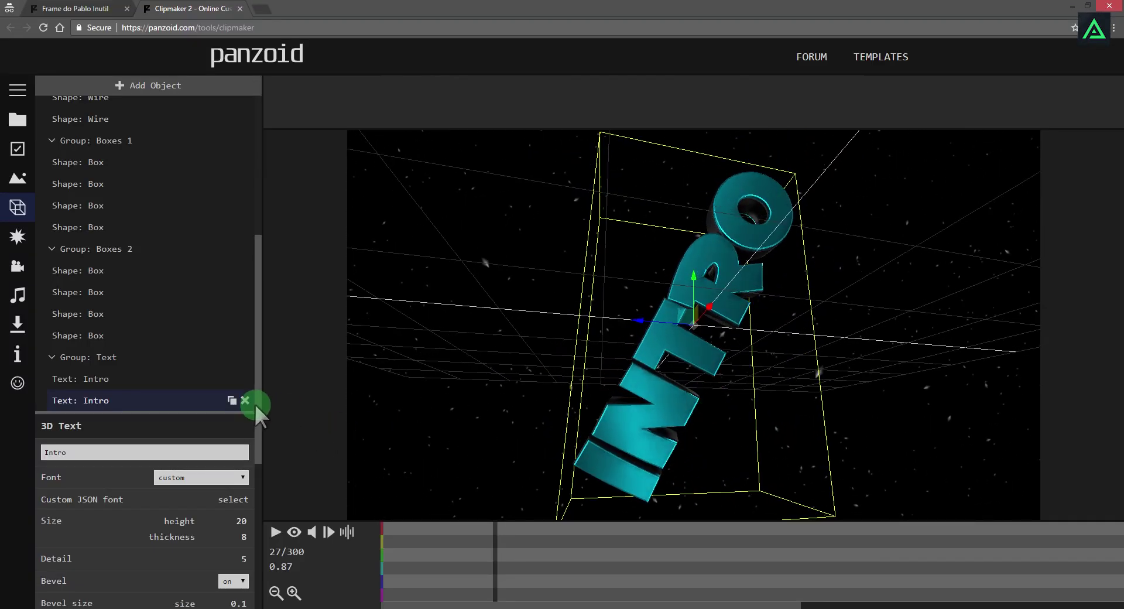
Step: Recolour the INTRO text from cyan to a metallic orange-gold
drag(254, 402, 244, 536)
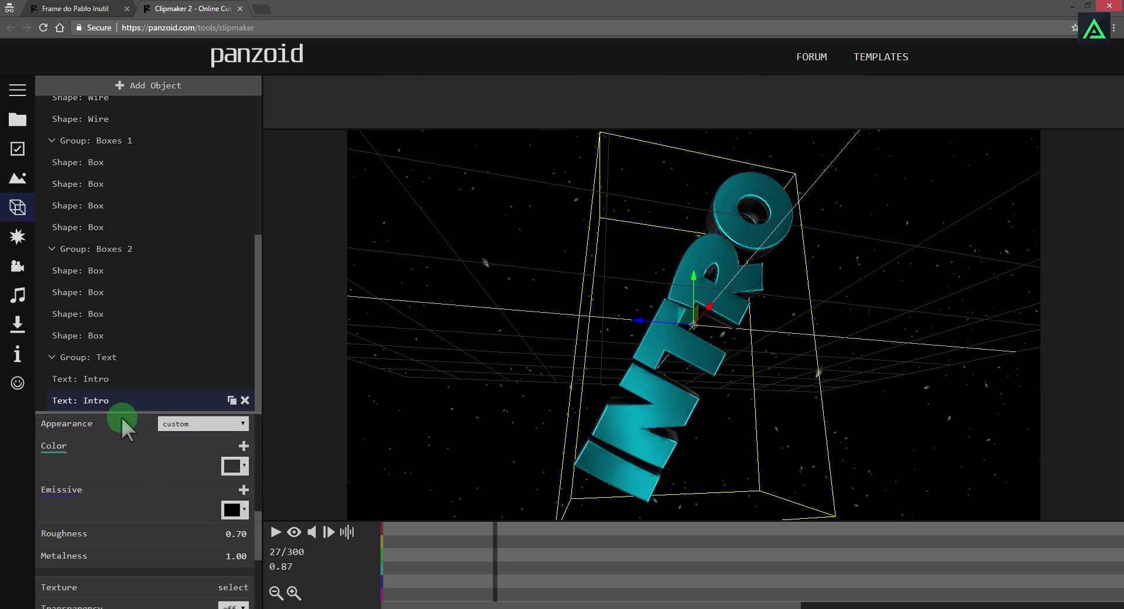
click(107, 379)
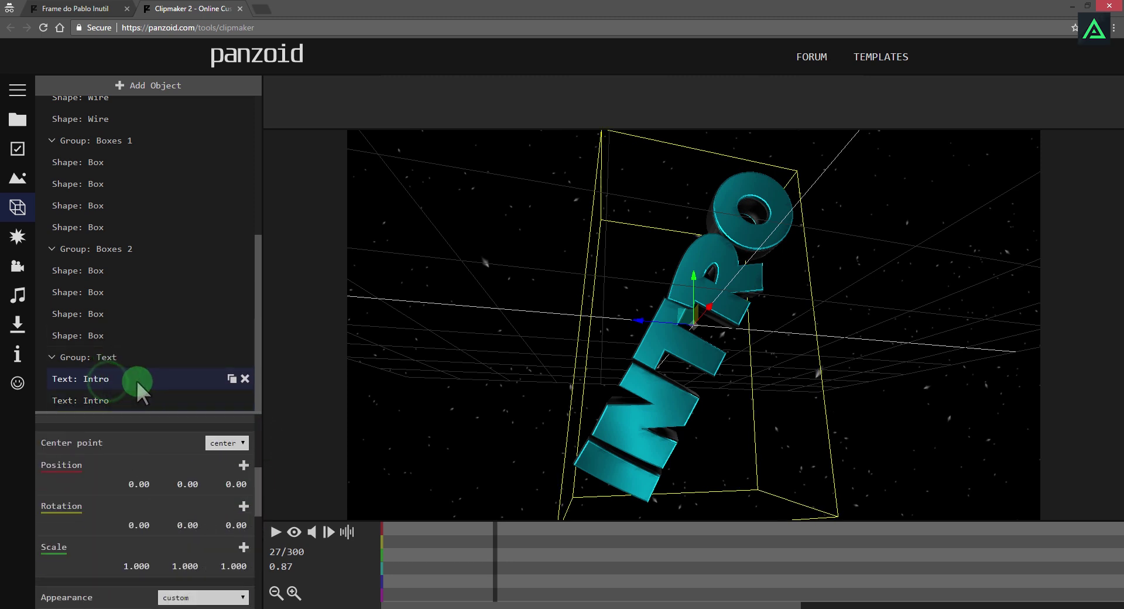
drag(255, 469, 248, 517)
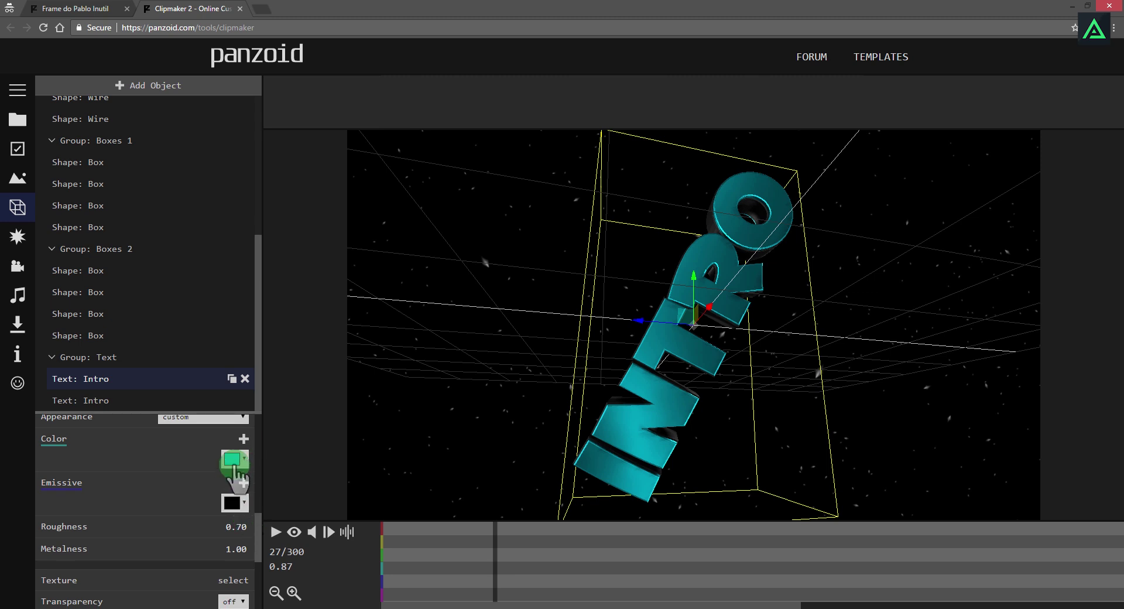
click(233, 460)
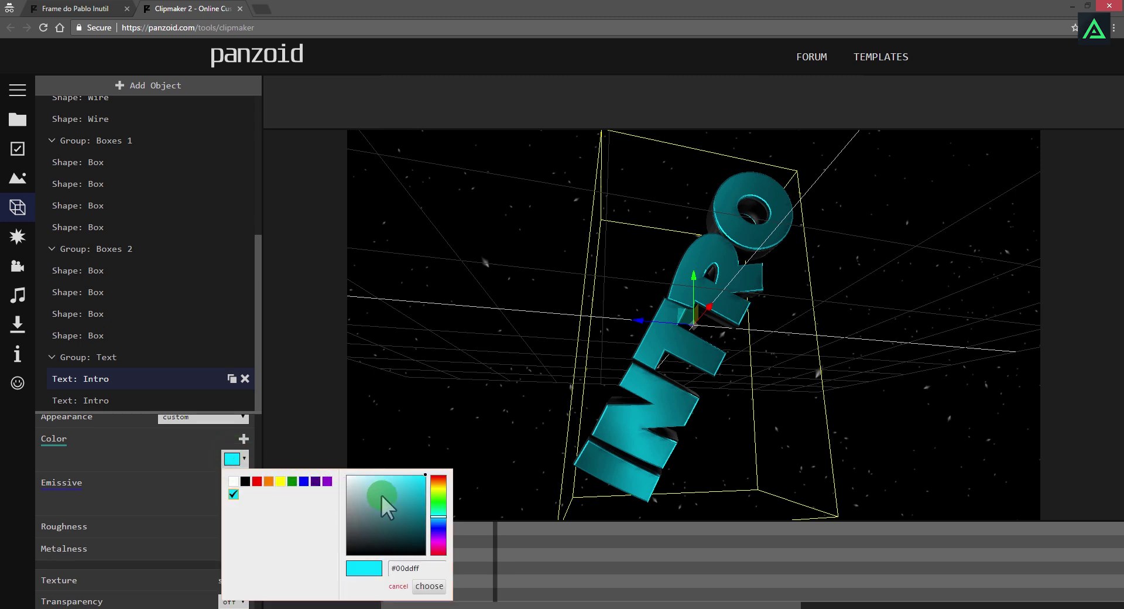
click(394, 481)
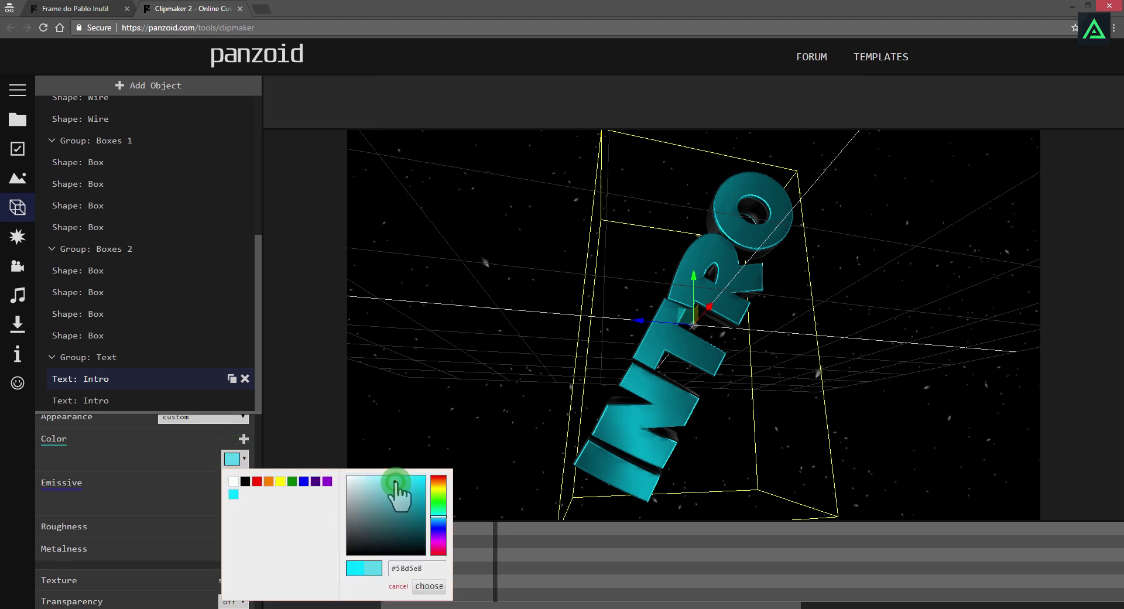
click(438, 483)
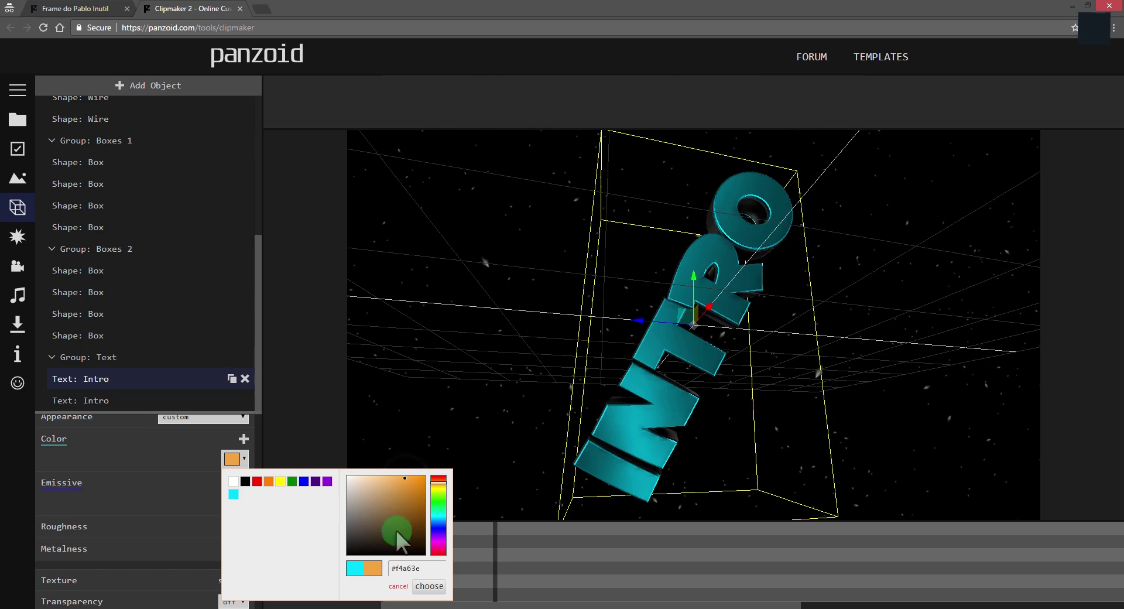
click(429, 586)
mouse_move(988, 328)
mouse_down()
mouse_move(895, 407)
mouse_move(738, 455)
mouse_move(608, 316)
mouse_move(529, 394)
mouse_move(773, 441)
mouse_move(987, 380)
mouse_move(981, 305)
mouse_up()
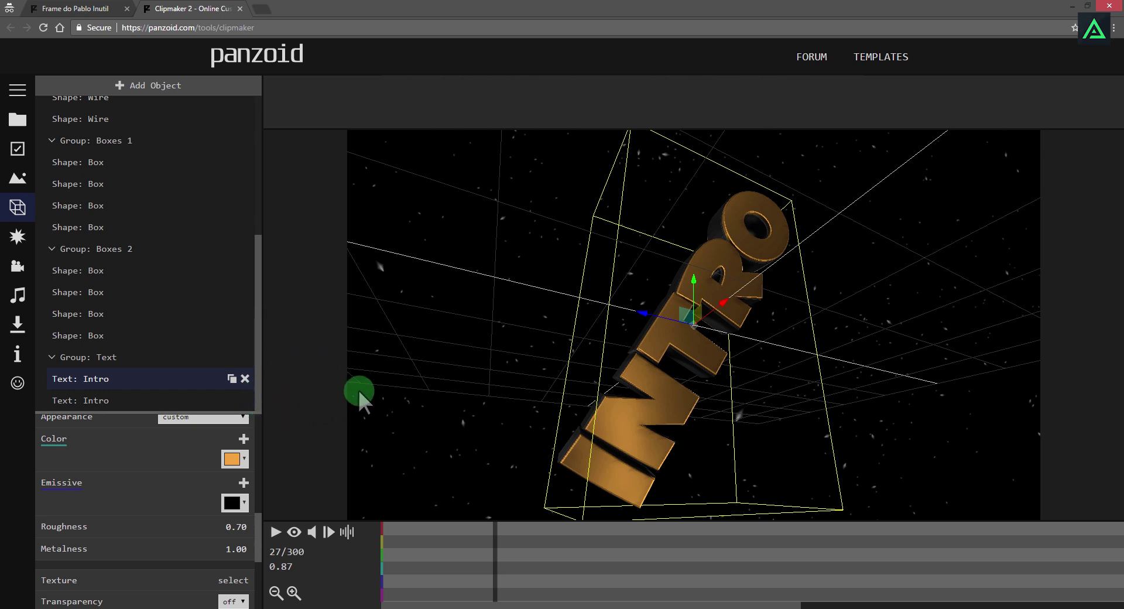
click(17, 97)
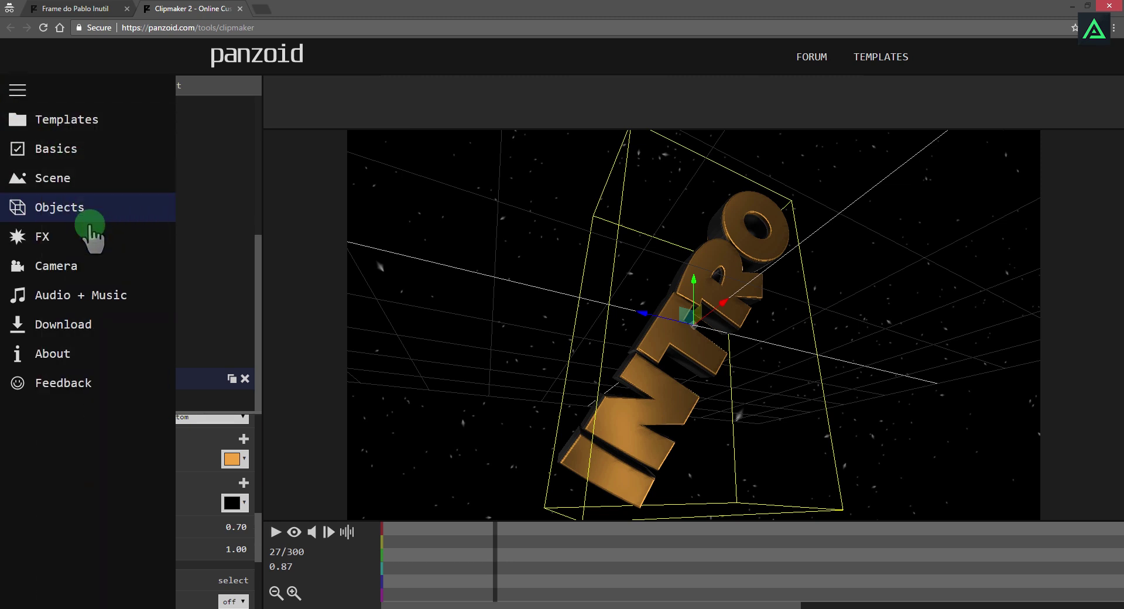
Step: Set the audio volume mode to fade in/out with a 3-second fade-out and no fade-in
click(96, 295)
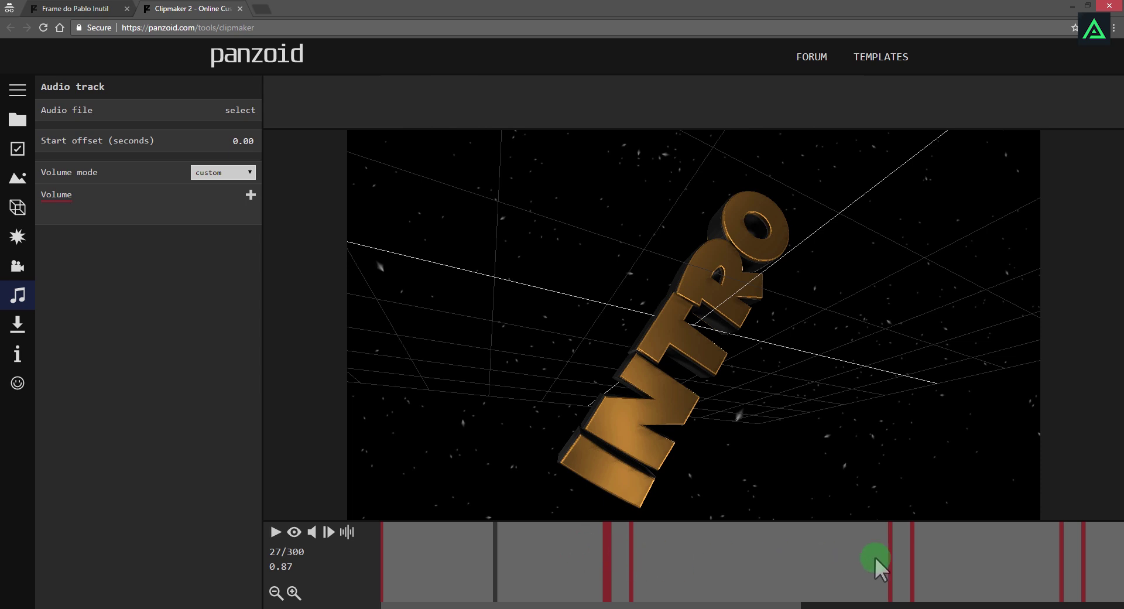
mouse_move(788, 605)
mouse_down()
mouse_move(966, 603)
mouse_move(759, 603)
mouse_up()
click(623, 556)
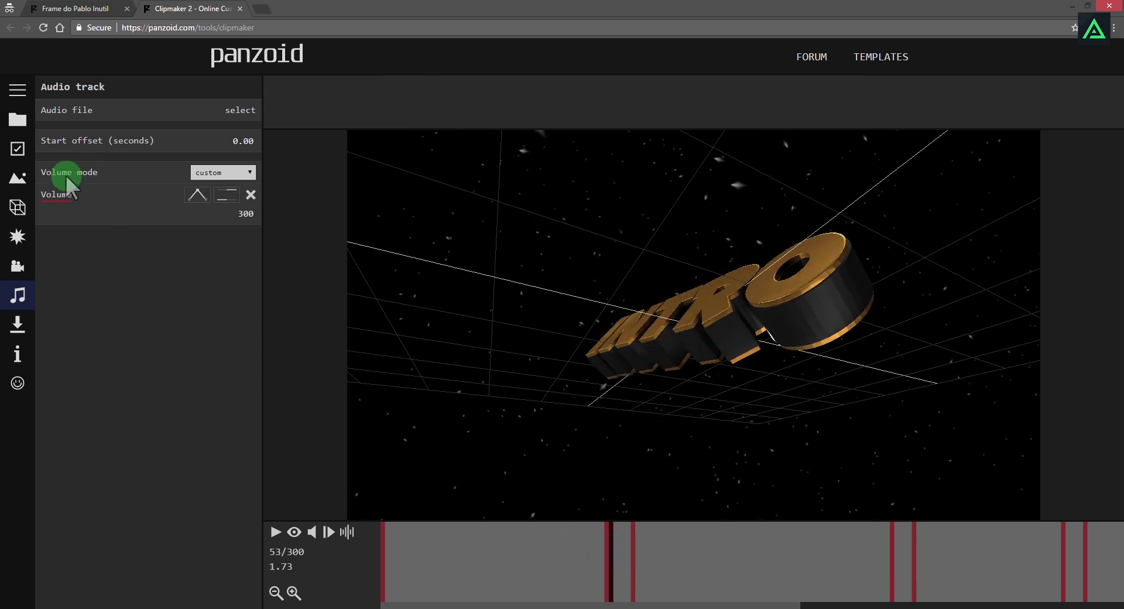
click(231, 174)
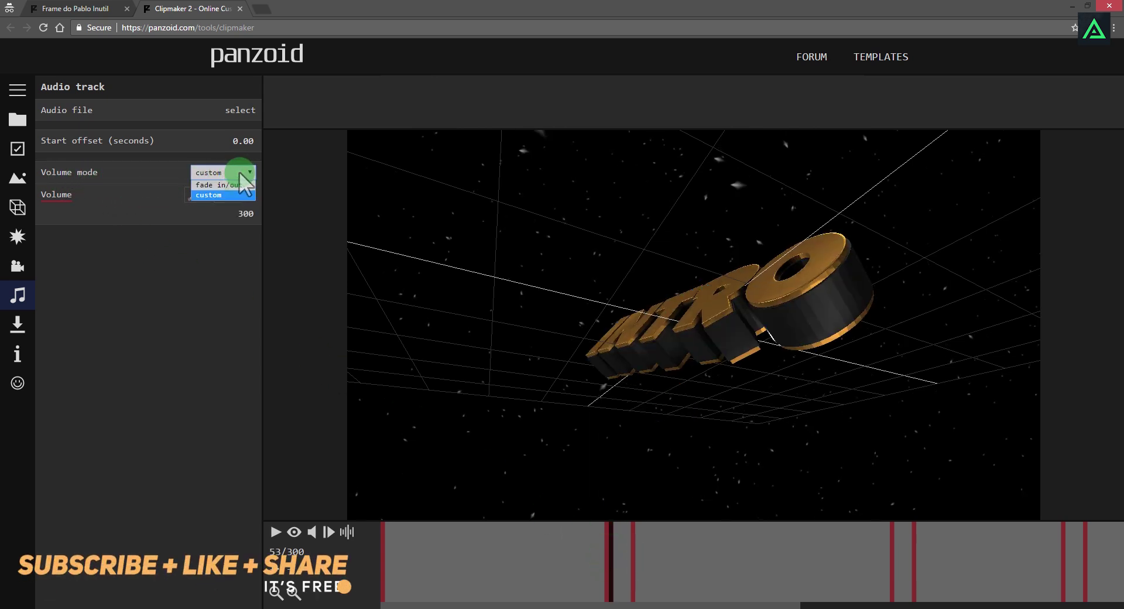
click(240, 185)
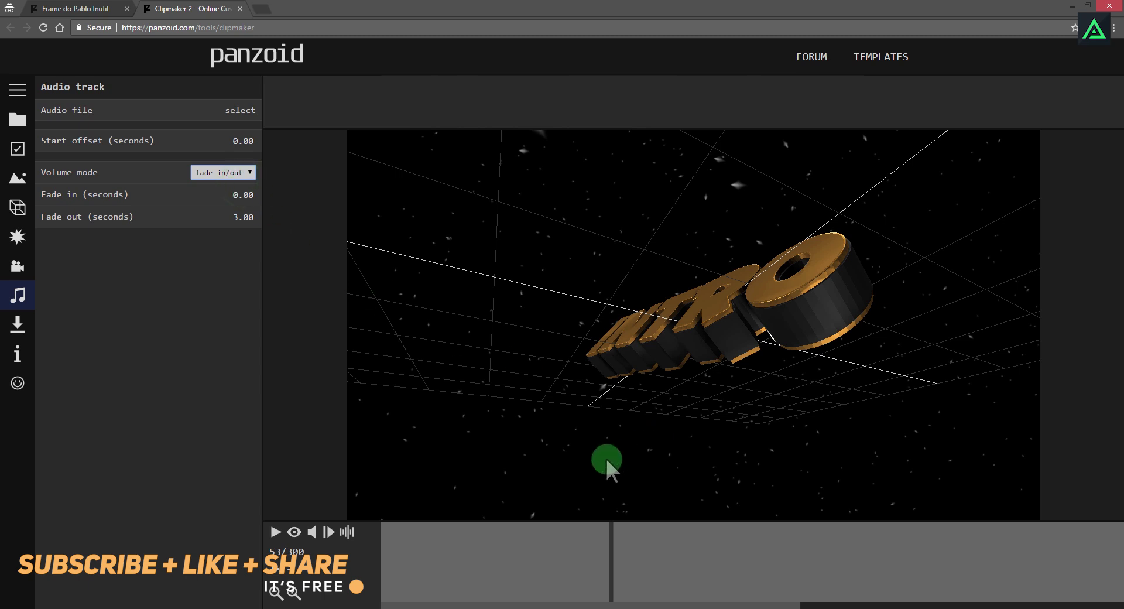
drag(617, 606, 861, 605)
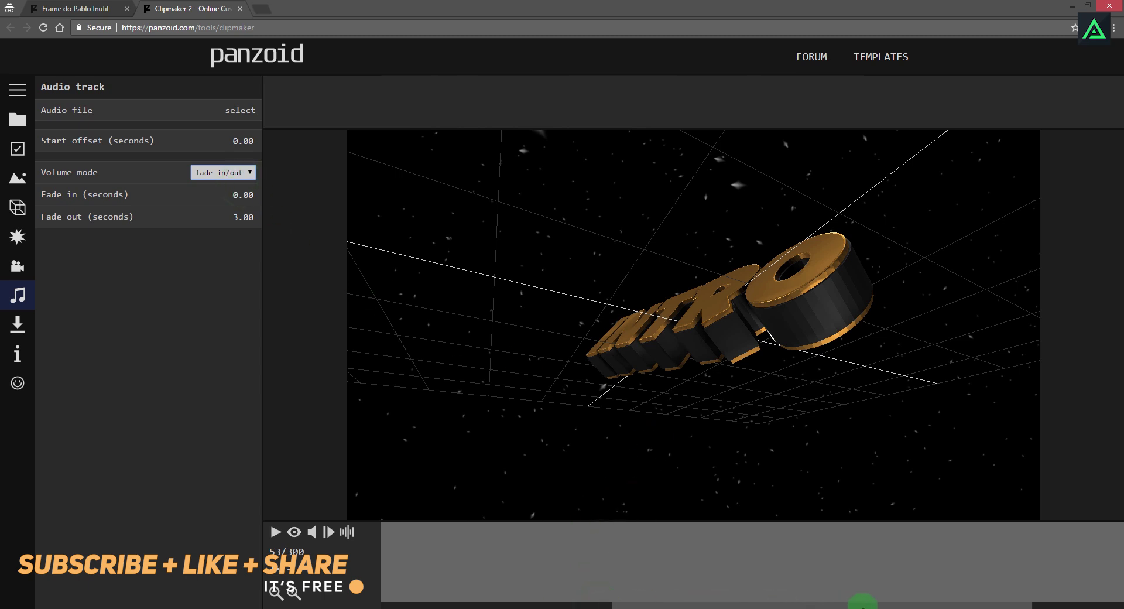
drag(957, 602, 581, 603)
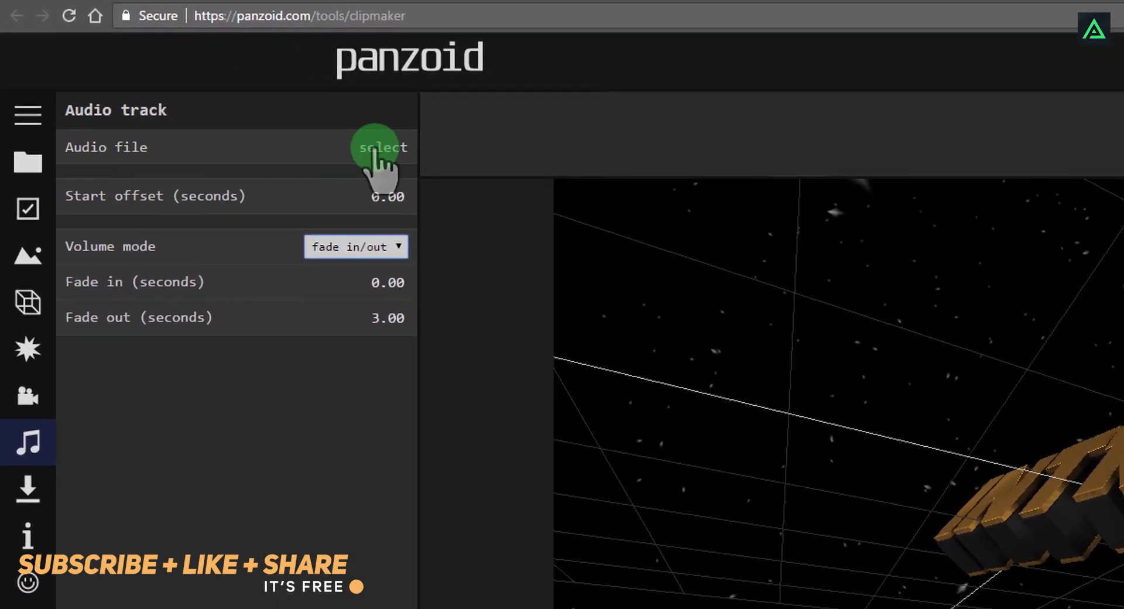
Step: Cancel the audio file chooser without a file and scrub the preview to frame 126
click(375, 150)
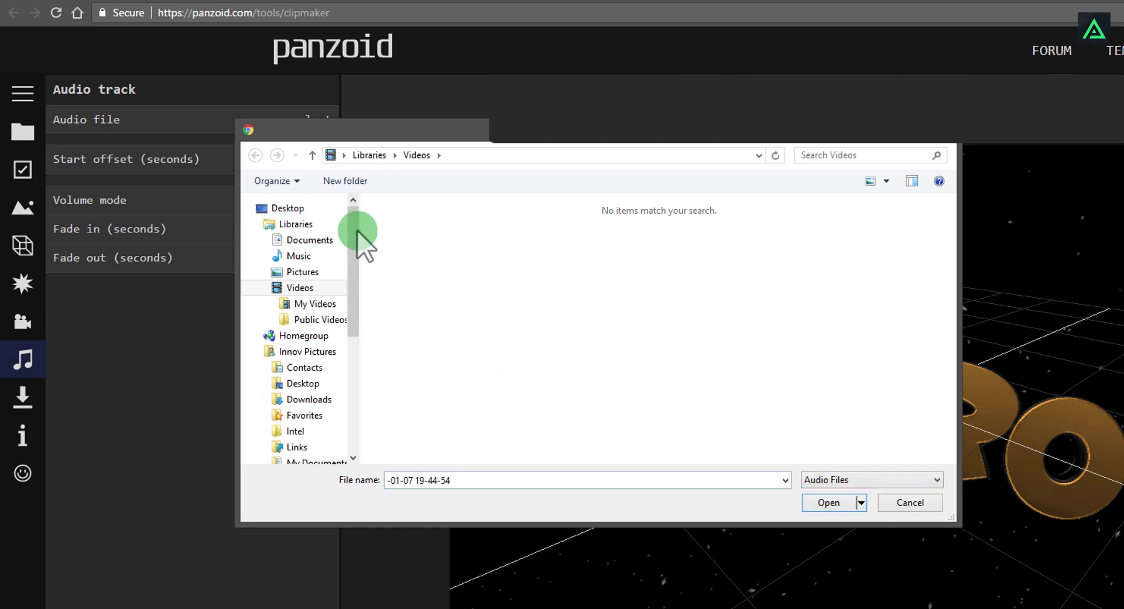
mouse_move(354, 230)
mouse_down()
mouse_move(360, 371)
mouse_move(358, 211)
mouse_up()
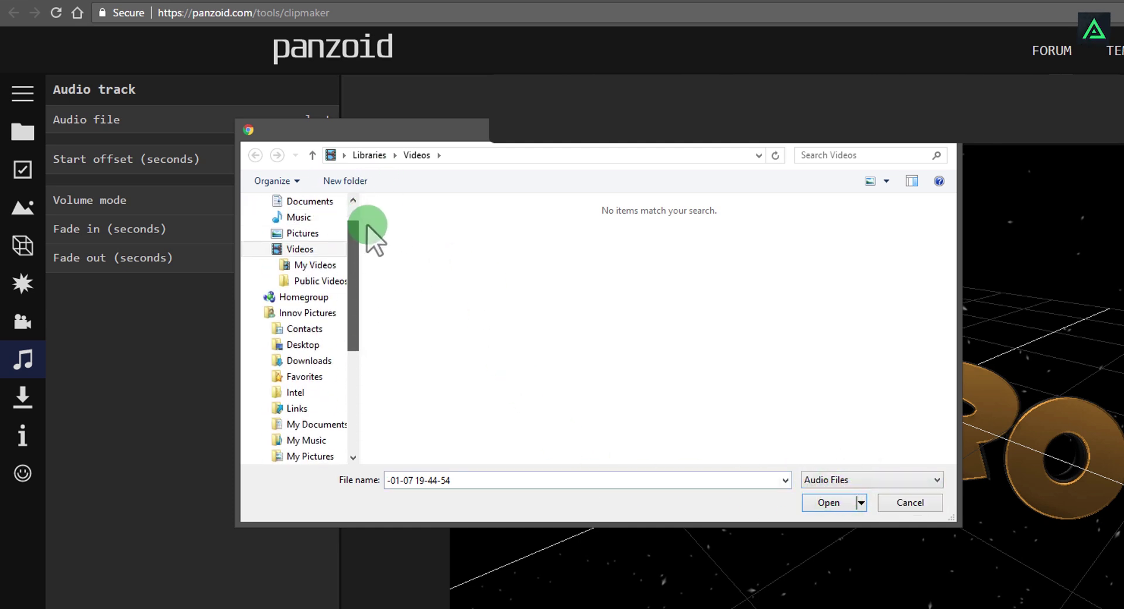
click(952, 150)
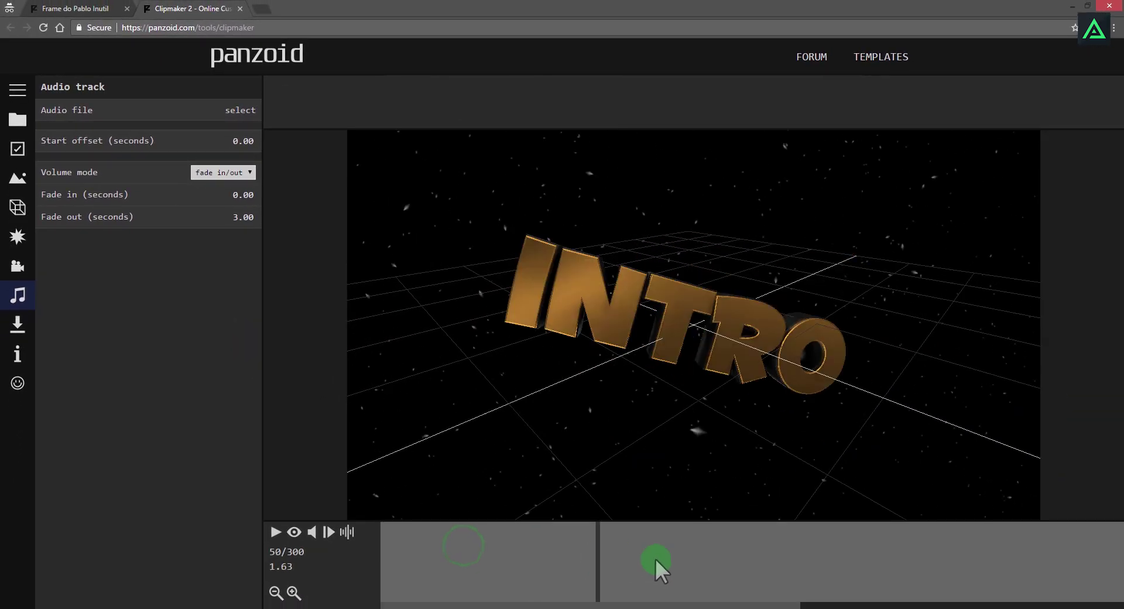
mouse_move(655, 557)
mouse_down()
mouse_move(928, 579)
mouse_move(930, 590)
mouse_move(620, 591)
mouse_move(1002, 594)
mouse_move(823, 600)
mouse_move(931, 600)
mouse_up()
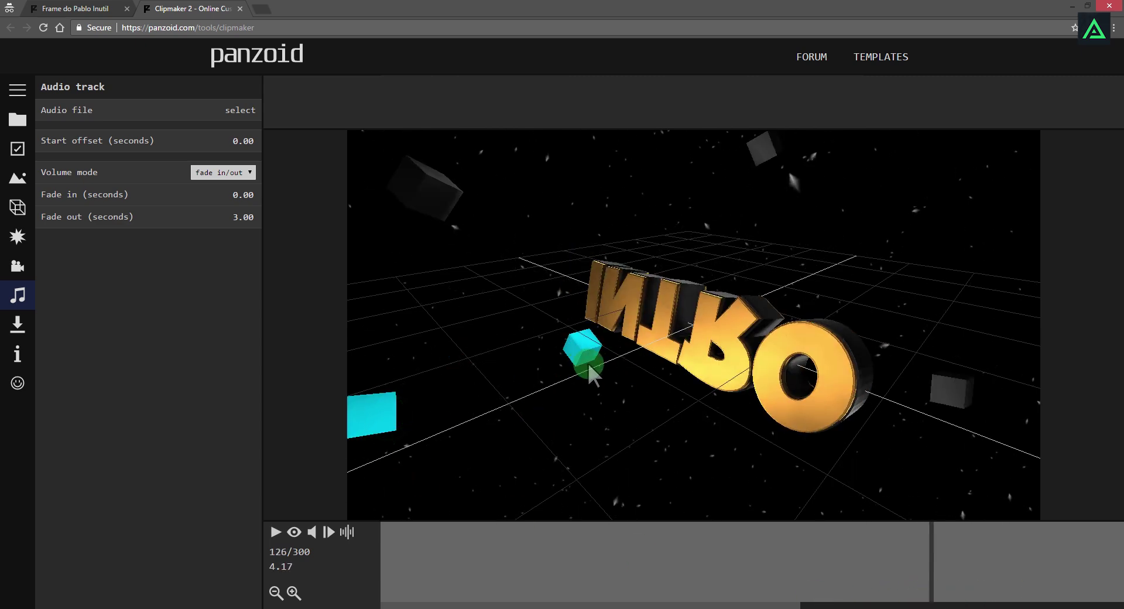
Step: Recolour the first box in Boxes 2 from cyan to orange
click(22, 210)
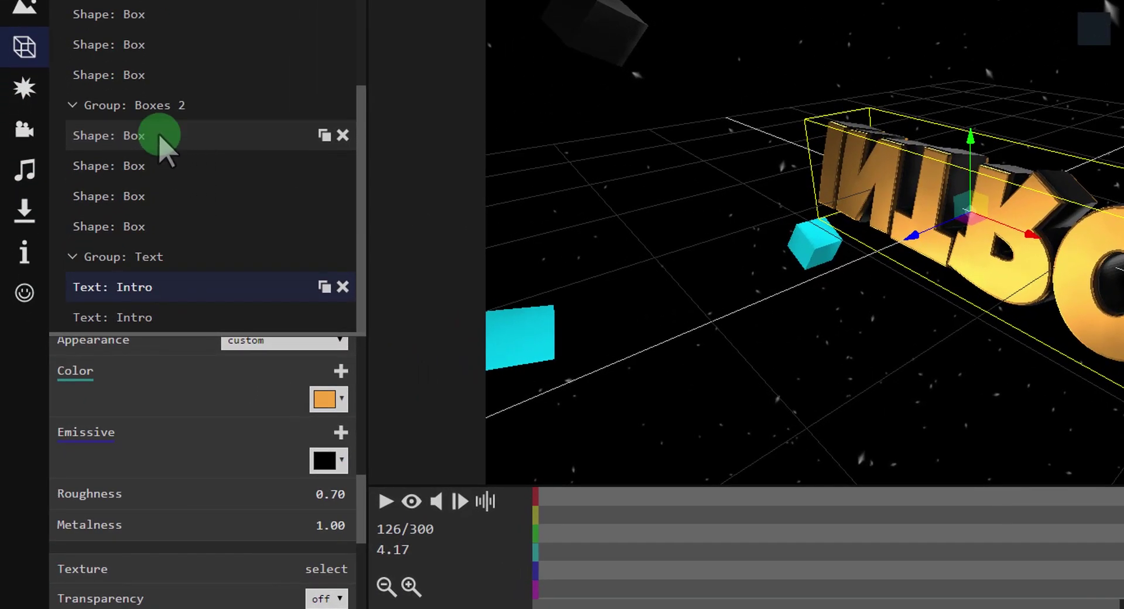
click(158, 133)
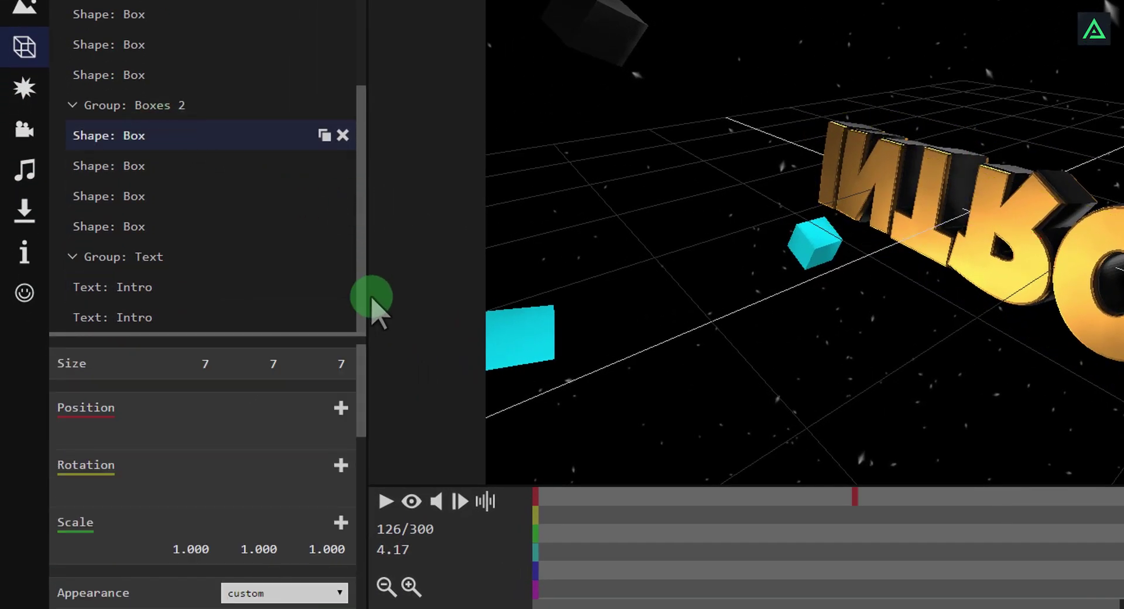
drag(362, 337, 345, 436)
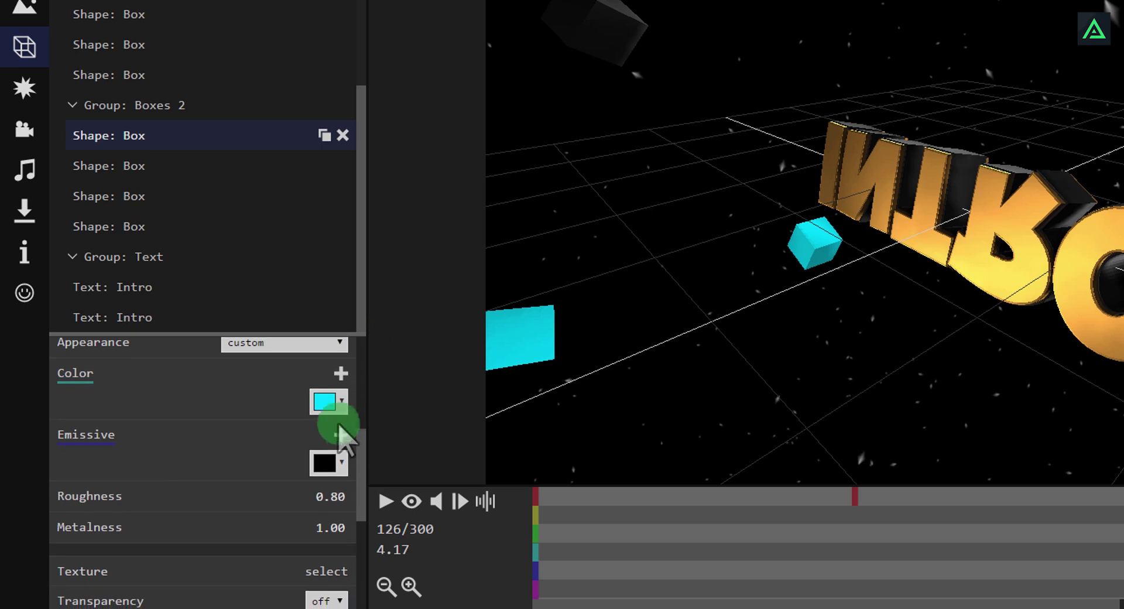
click(329, 402)
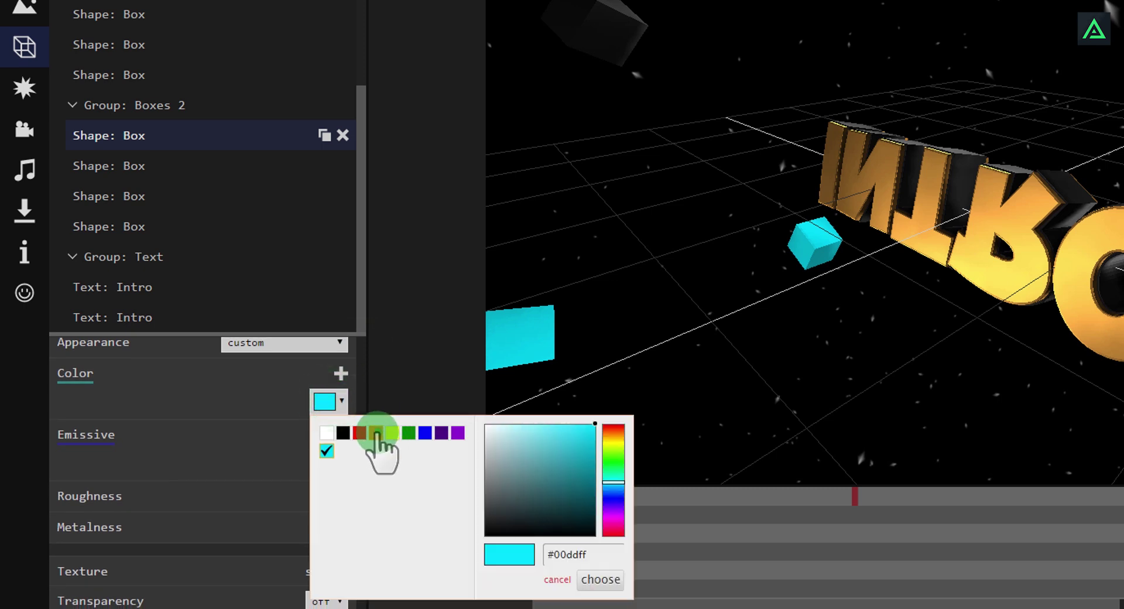
click(376, 432)
click(603, 579)
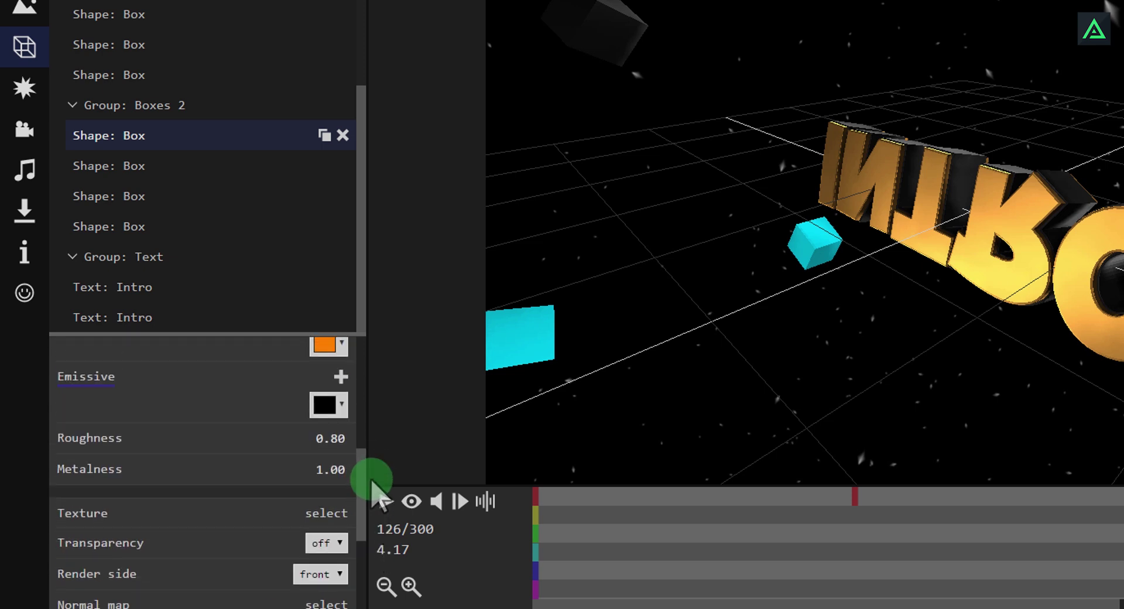
drag(359, 464, 362, 468)
Step: Recolour the second box in Boxes 2 orange as well
click(146, 169)
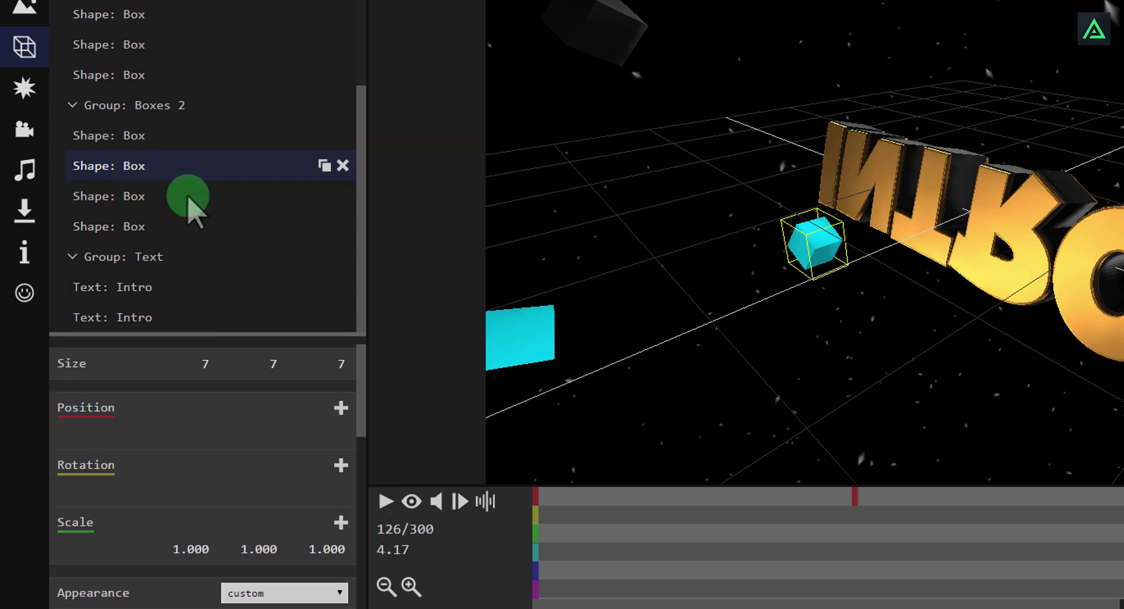
drag(360, 407, 367, 484)
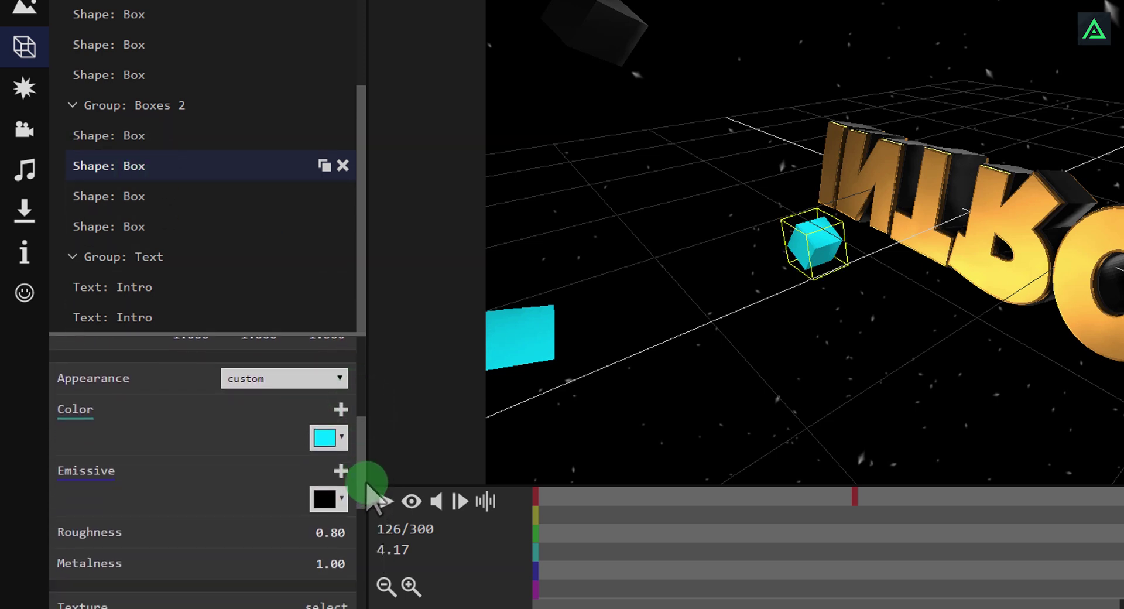
click(327, 438)
click(376, 258)
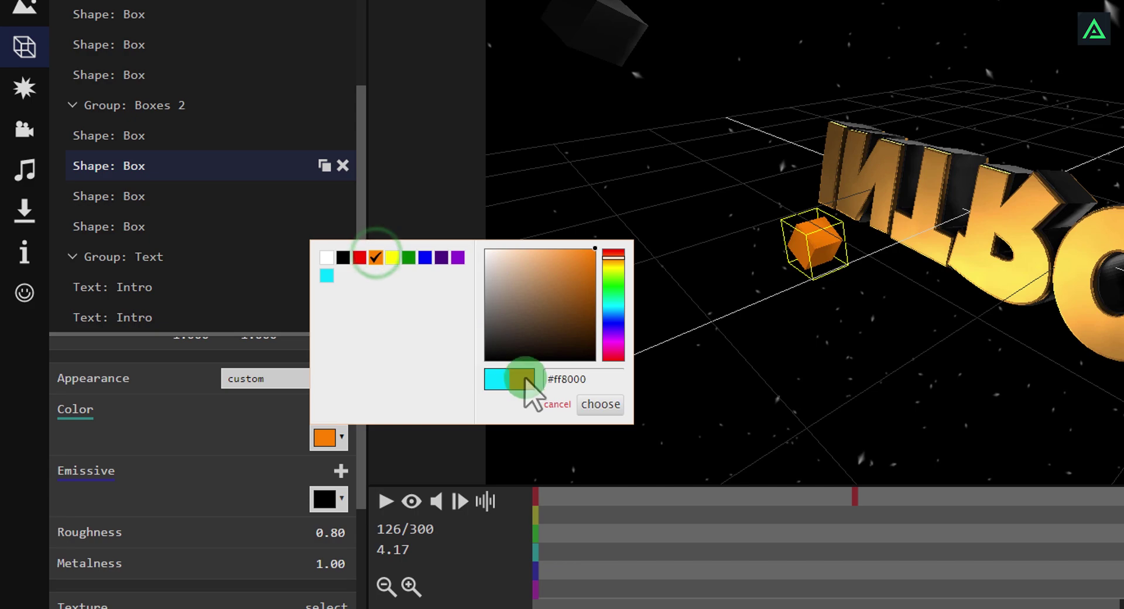
click(603, 404)
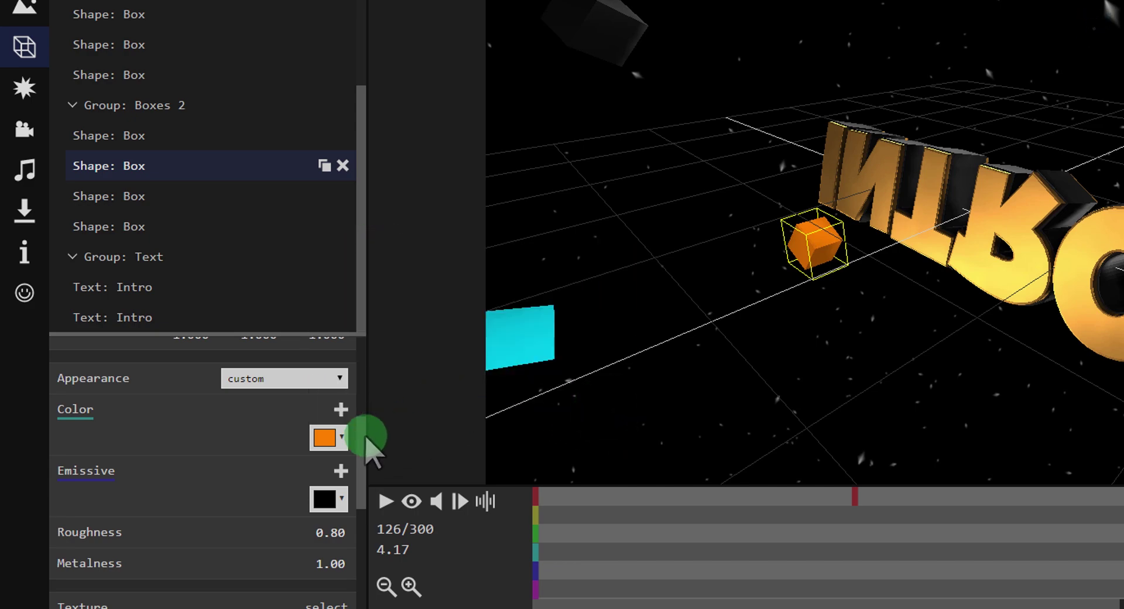
drag(364, 433, 514, 377)
mouse_move(698, 347)
mouse_down()
mouse_move(781, 316)
mouse_move(714, 346)
mouse_up()
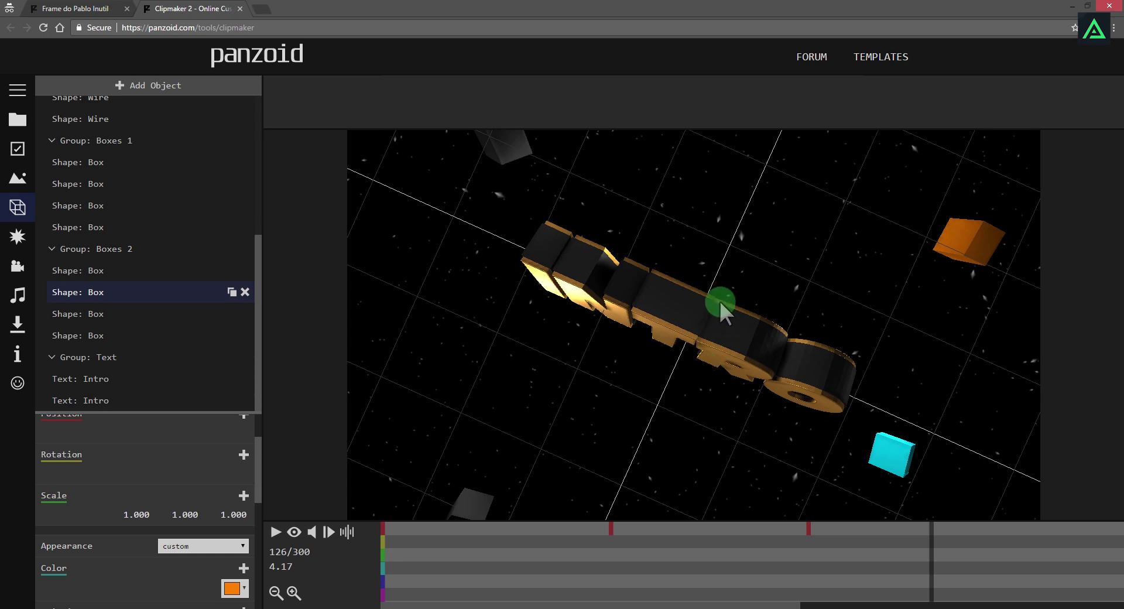
Step: Play the intro to check the orange cubes, pausing at frame 94
mouse_move(720, 301)
mouse_down()
mouse_move(677, 476)
mouse_move(346, 550)
mouse_up()
click(275, 533)
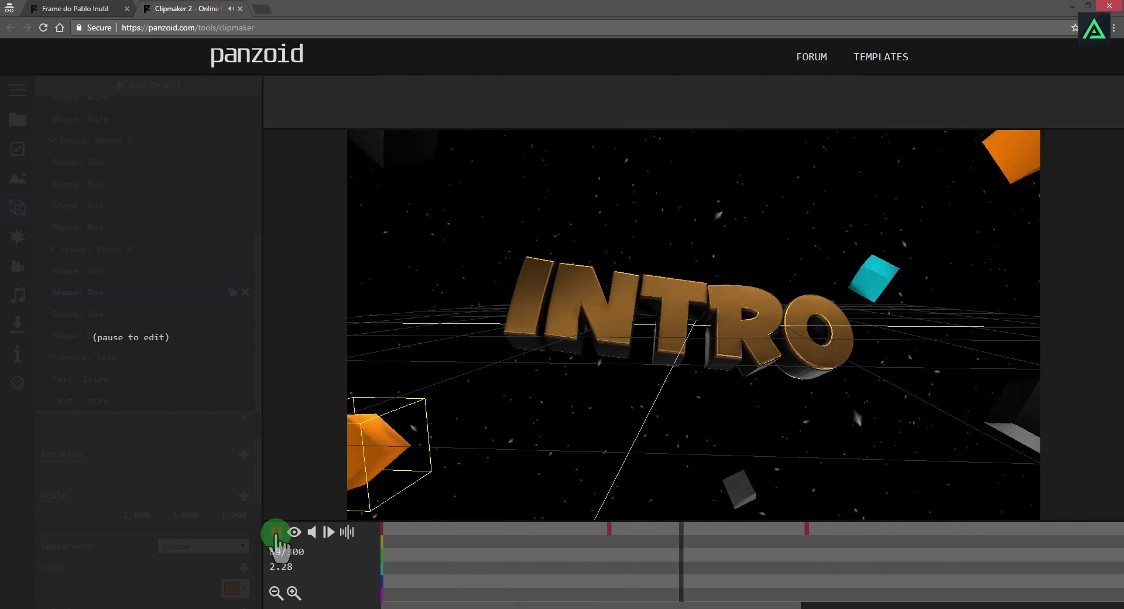
click(276, 533)
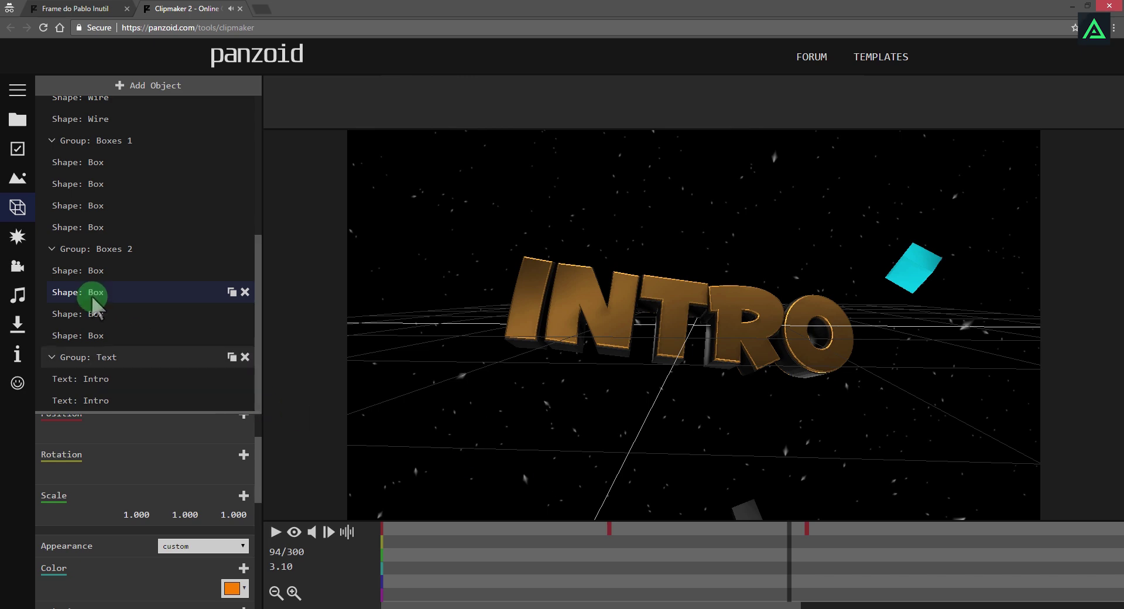
click(16, 120)
Step: Render the intro in balanced mode as a .webm (vp8/opus) video
click(16, 98)
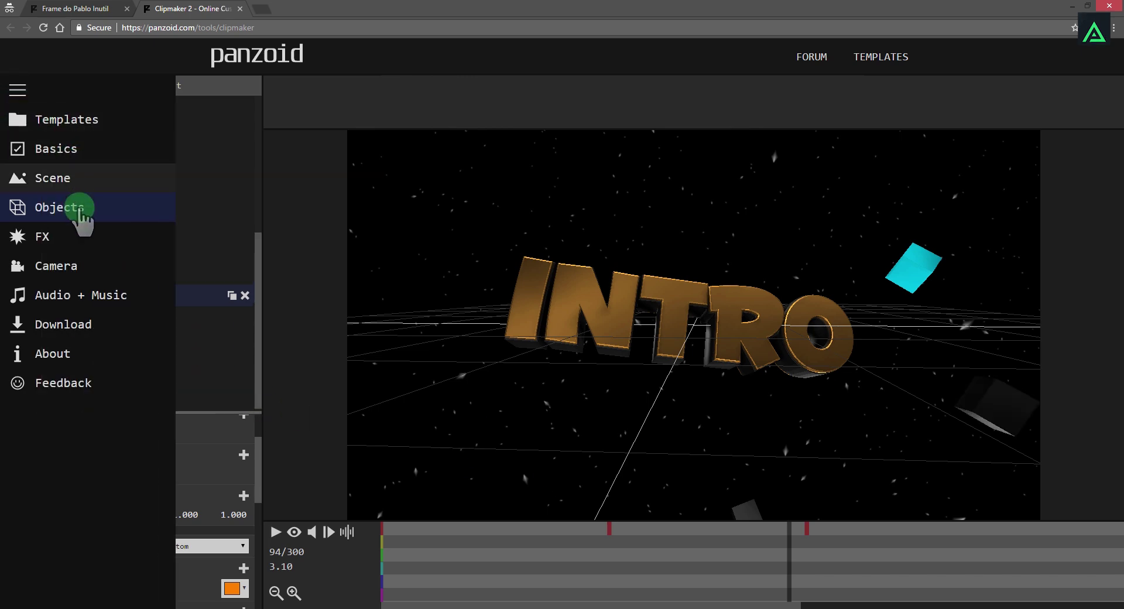
click(95, 326)
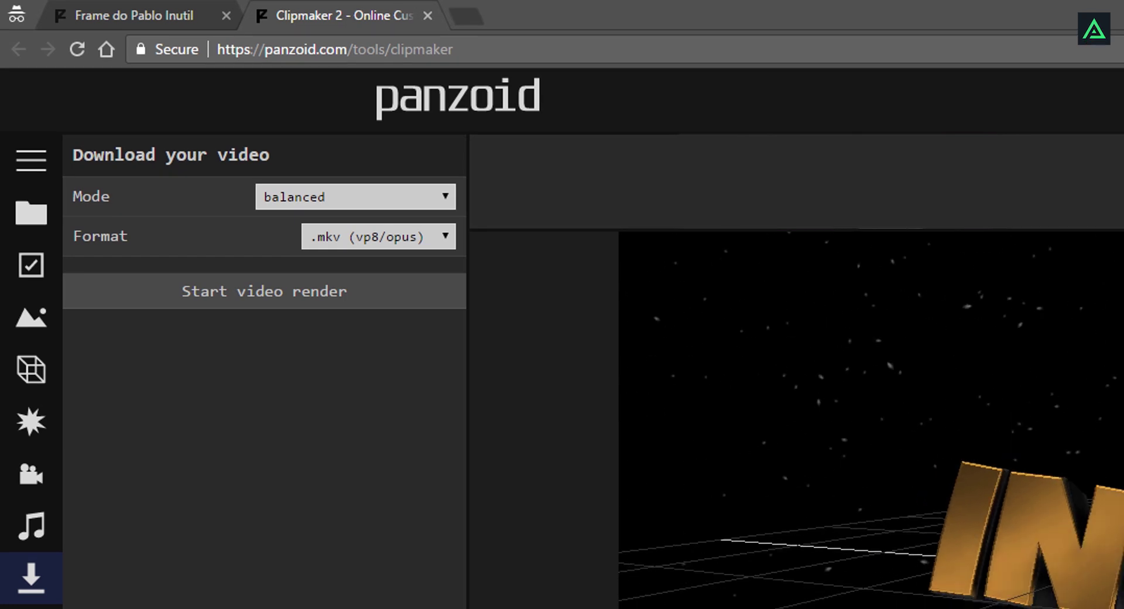
click(281, 198)
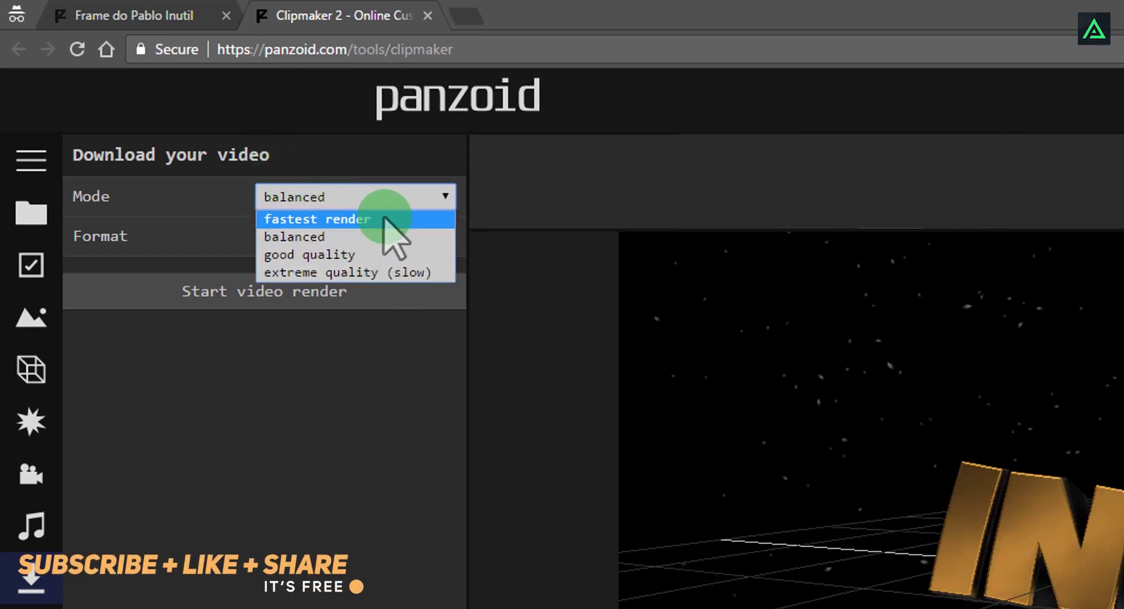
click(358, 237)
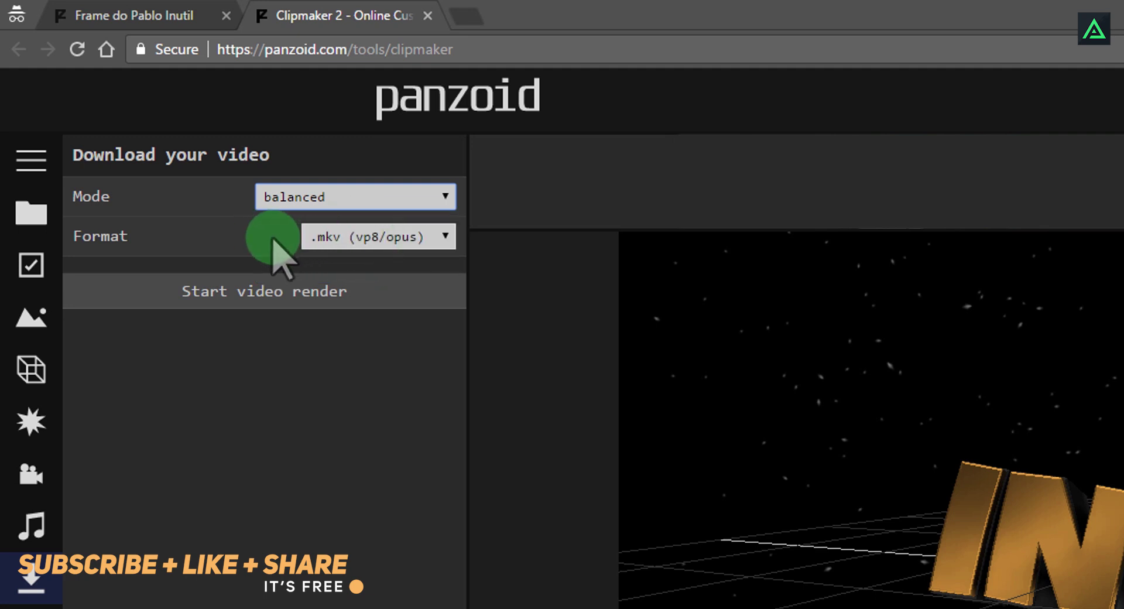
click(428, 240)
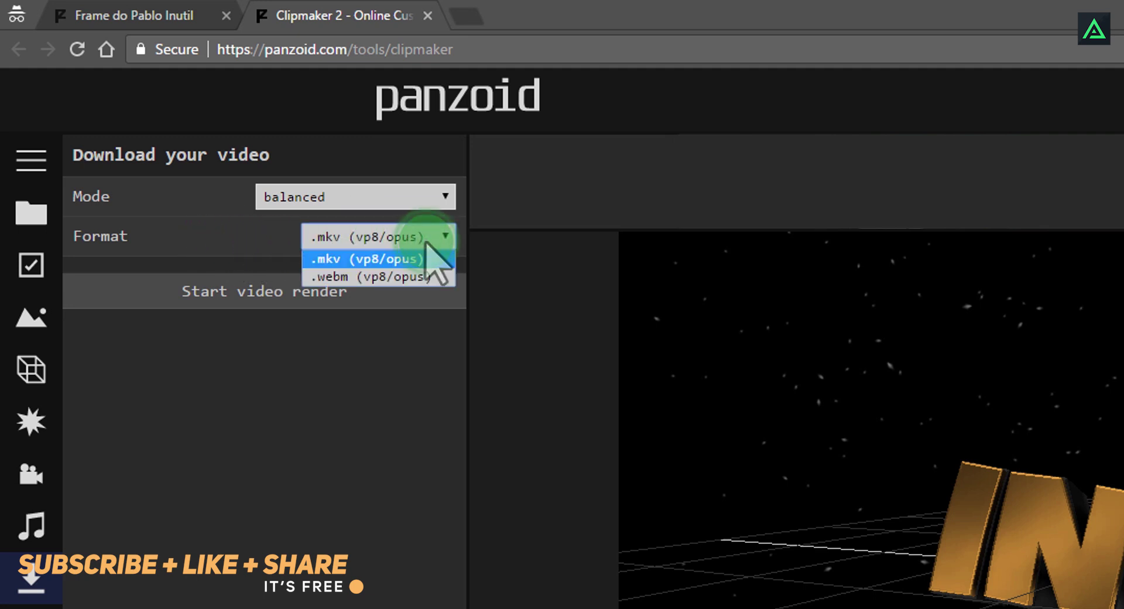
click(433, 276)
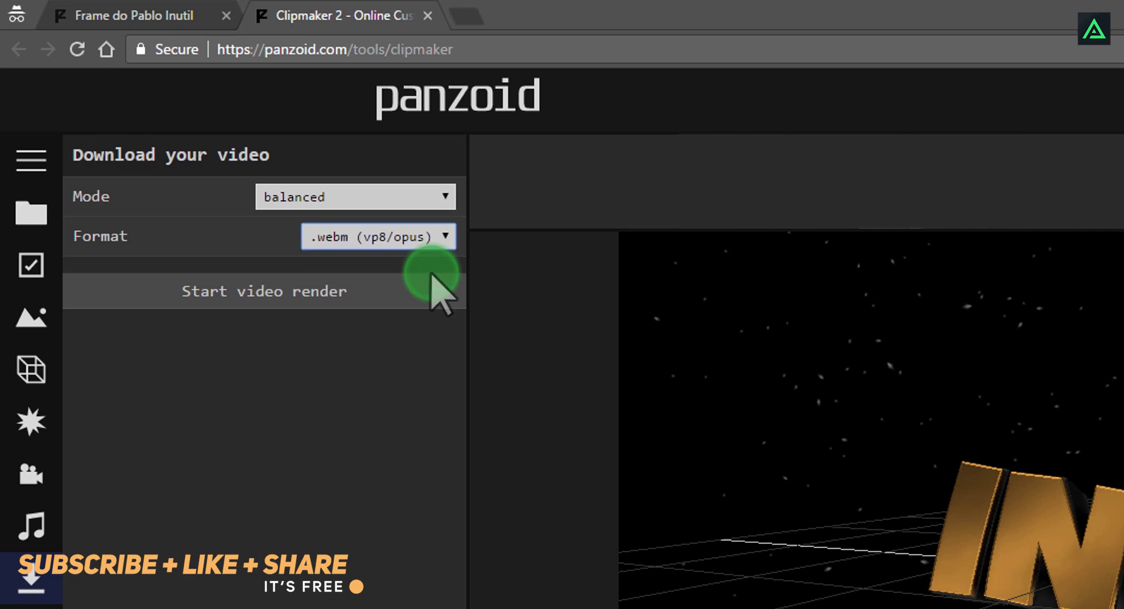
click(293, 291)
Step: Allow the 'Store files on this device' prompt so the render can save
click(423, 167)
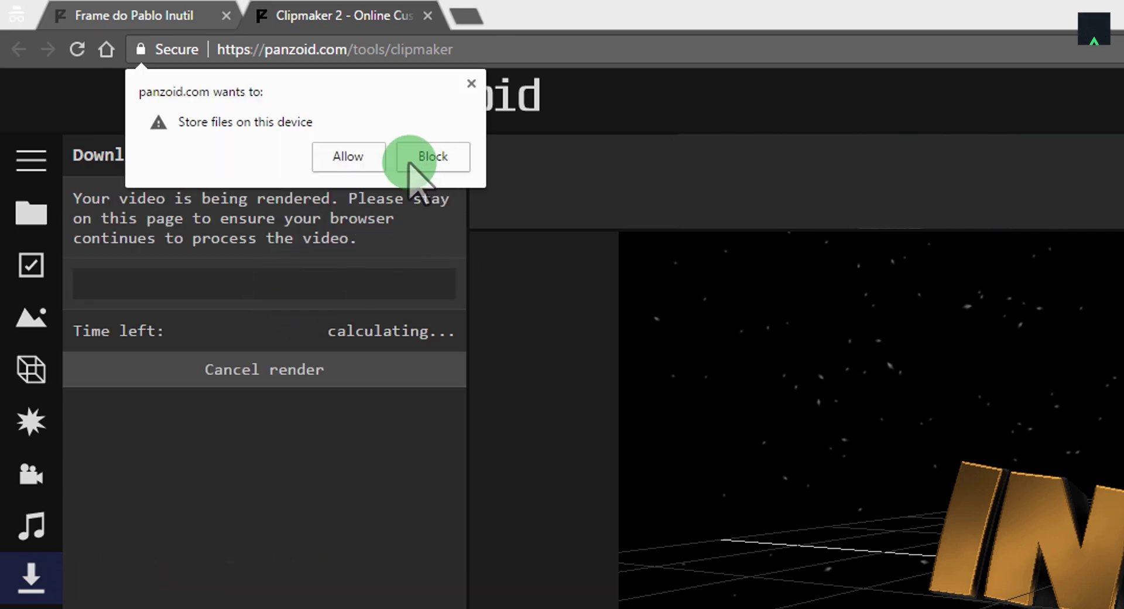
click(363, 159)
click(438, 159)
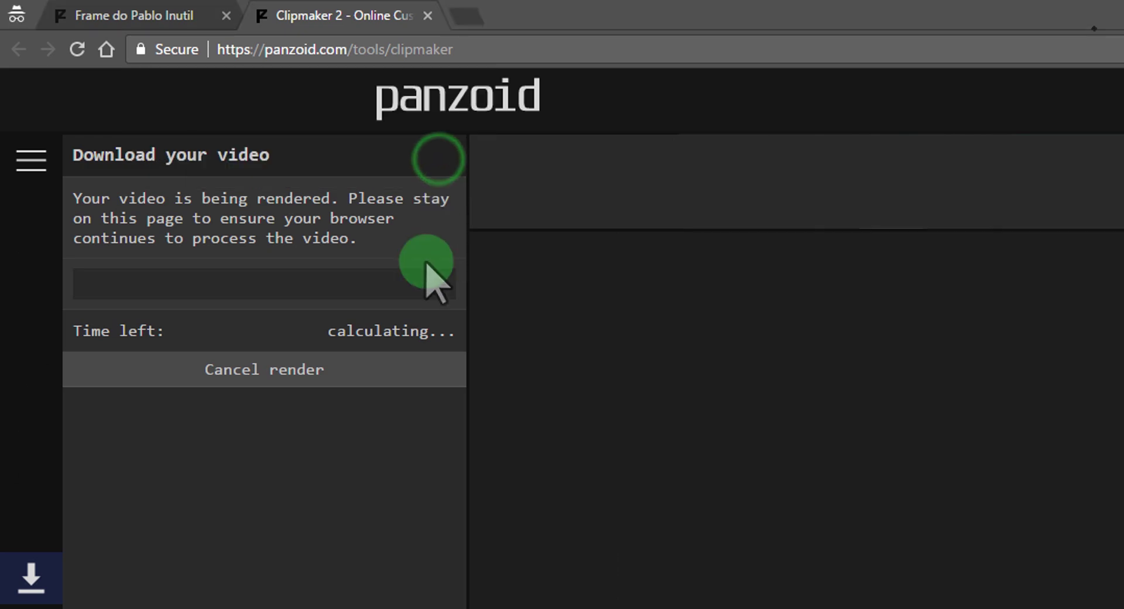